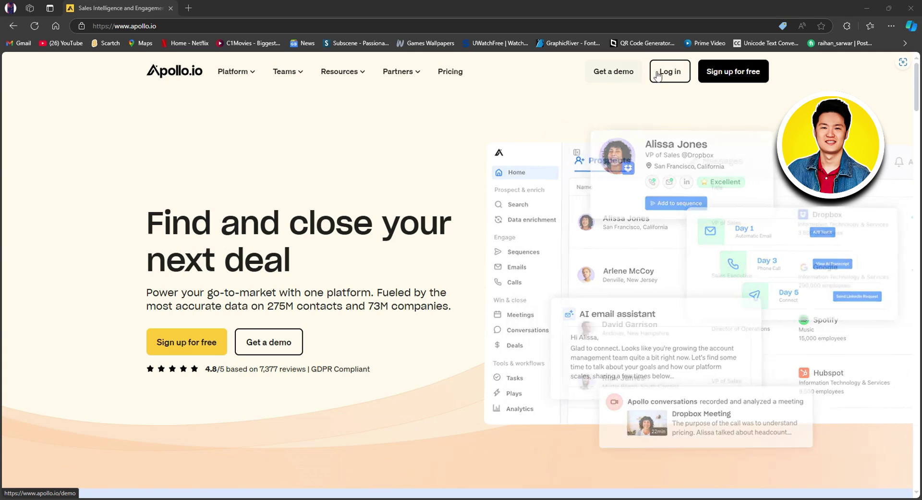
Step: Sign up for a free Apollo account with Google and continue past the introductory video
left_click(726, 71)
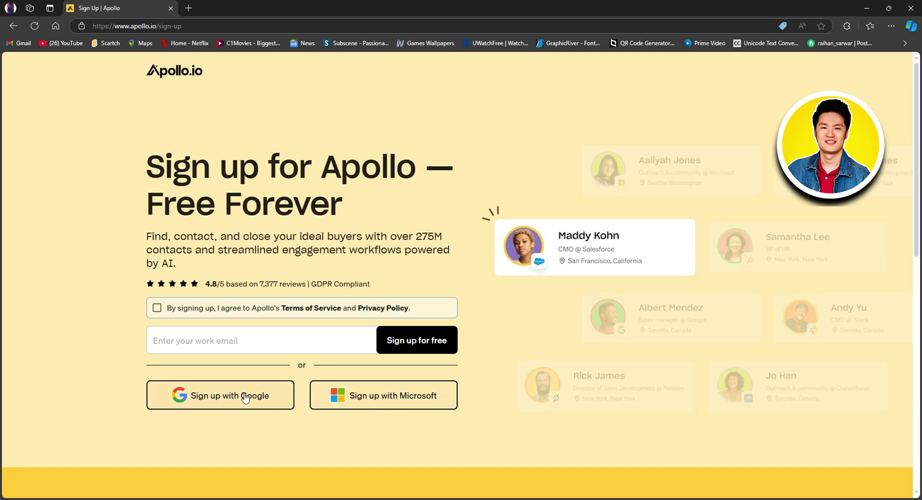
left_click(207, 394)
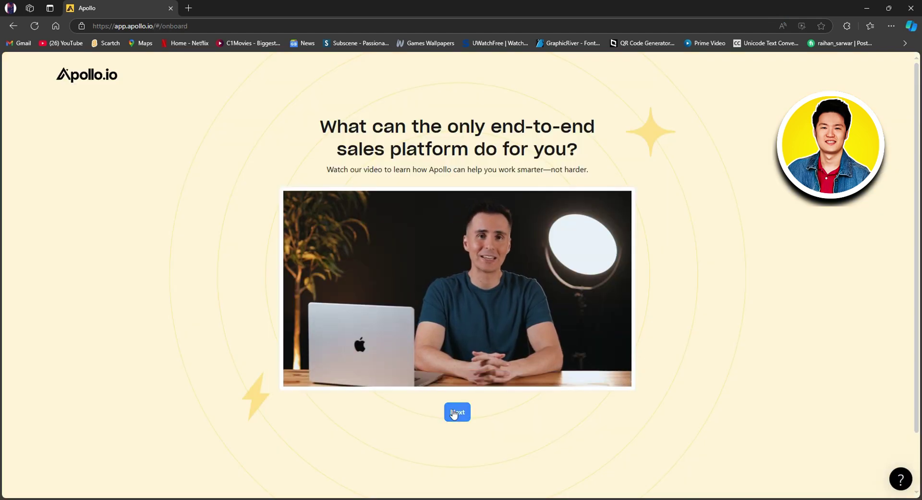
left_click(460, 415)
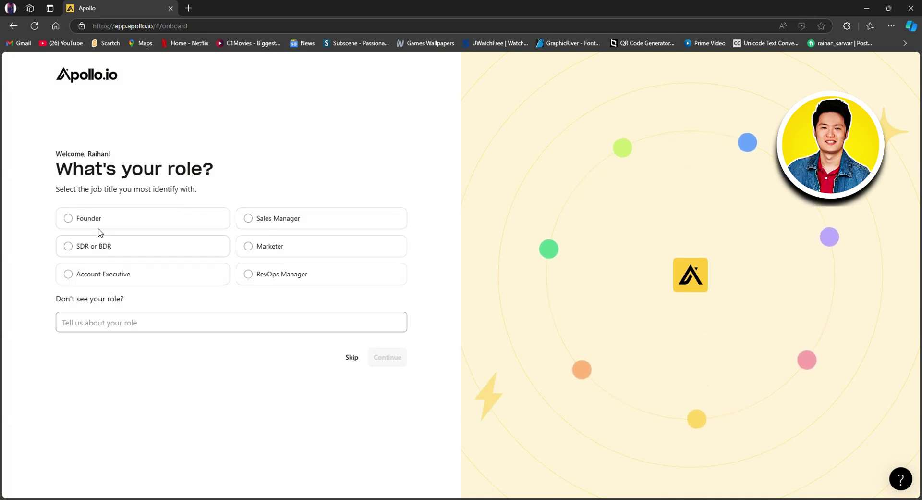
Step: Answer the onboarding questions with the role Founder and the goal Find leads
left_click(69, 218)
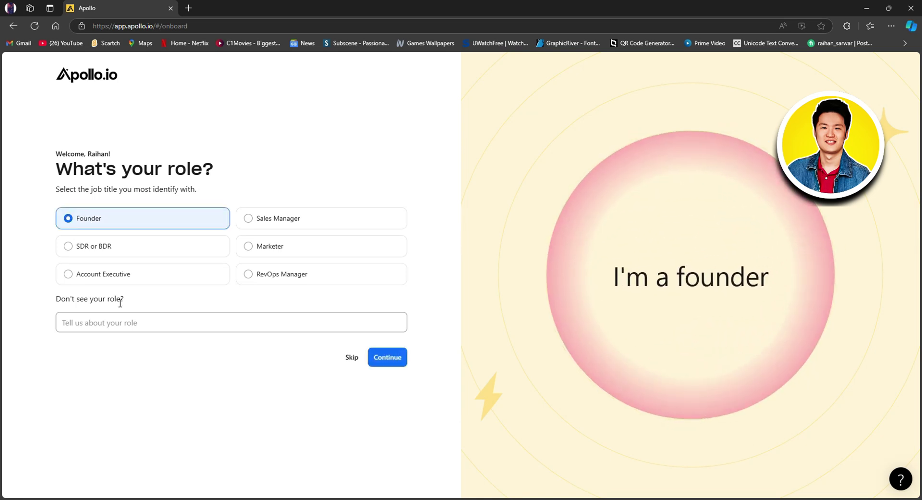
left_click(386, 357)
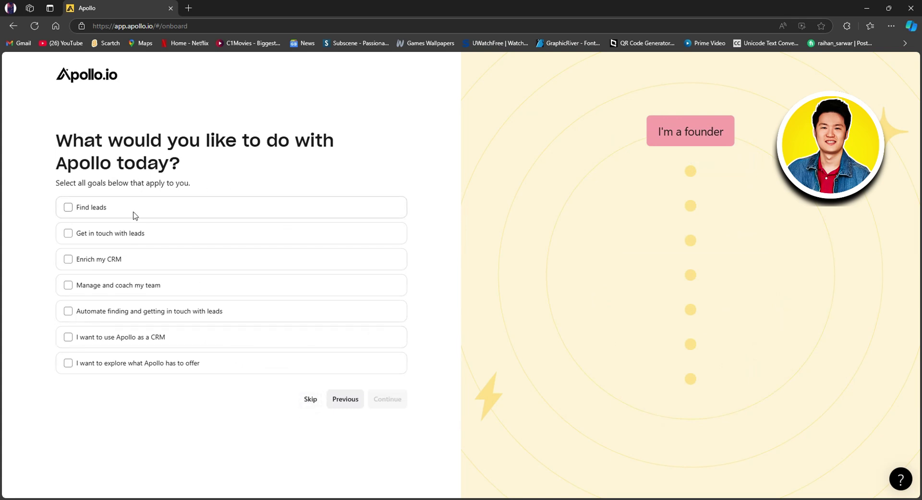
left_click(71, 215)
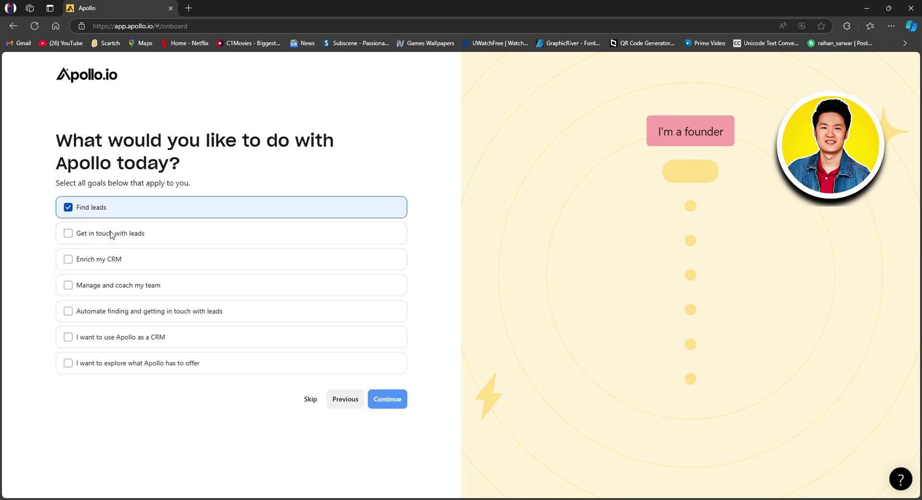
left_click(387, 399)
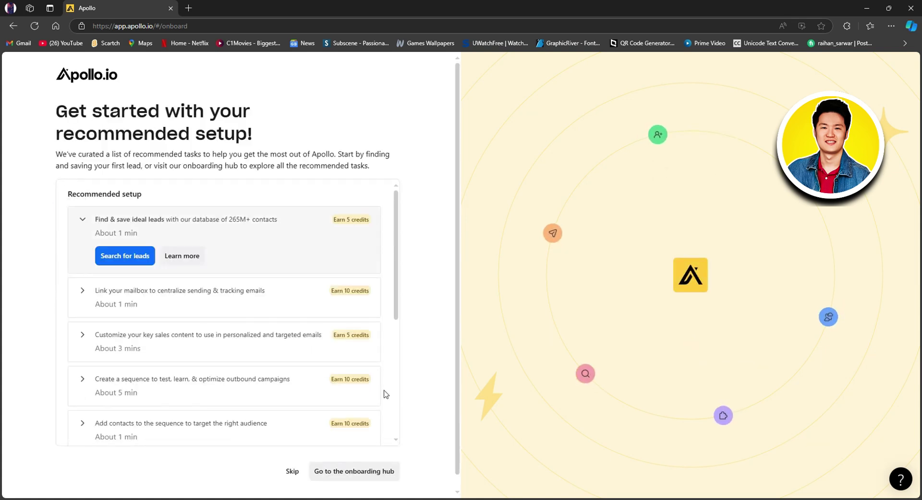
Step: Review the recommended setup tasks, then skip them along with both home page tours
scroll(240, 307, "down", 2)
scroll(215, 283, "up", 2)
scroll(212, 275, "down", 5)
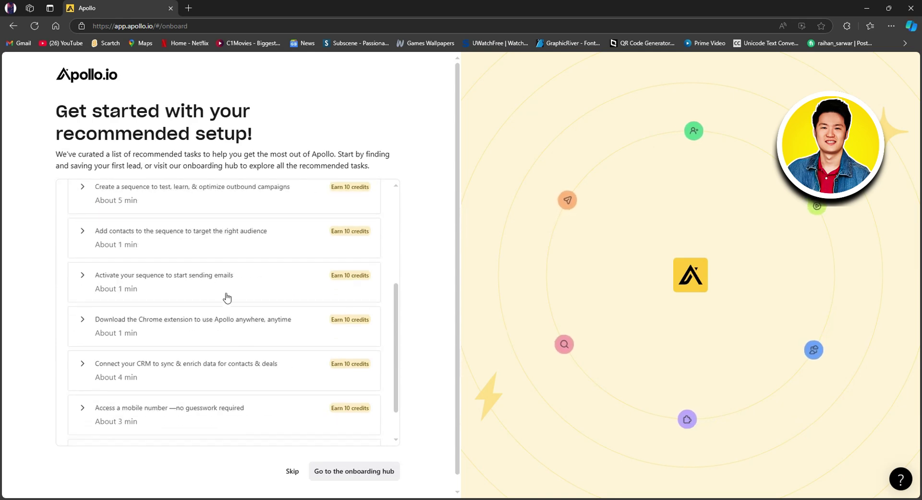
left_click(291, 473)
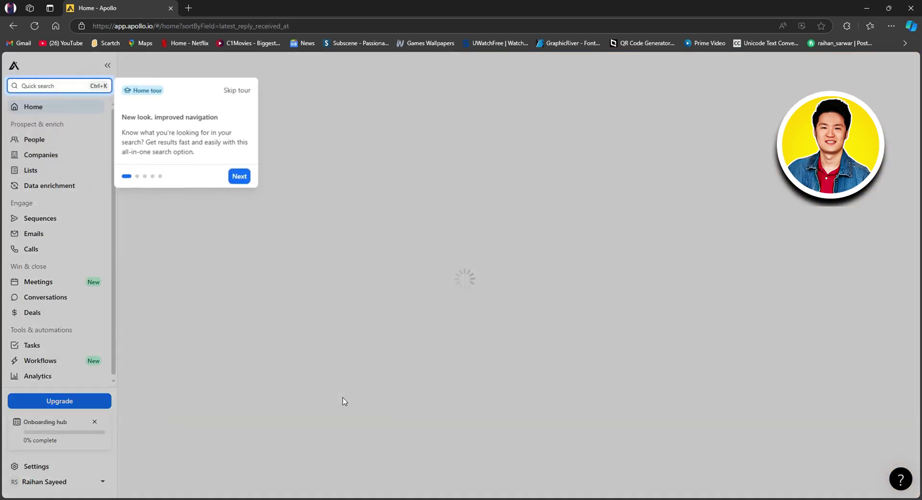
left_click(239, 92)
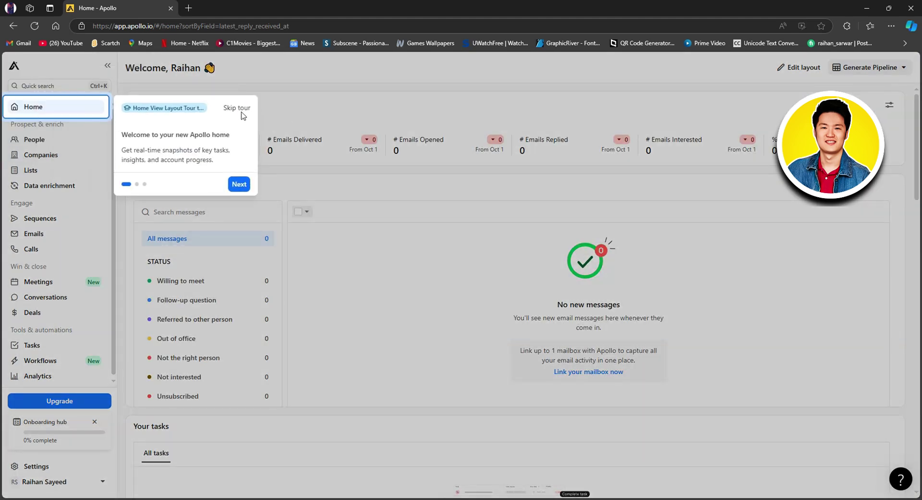
left_click(241, 108)
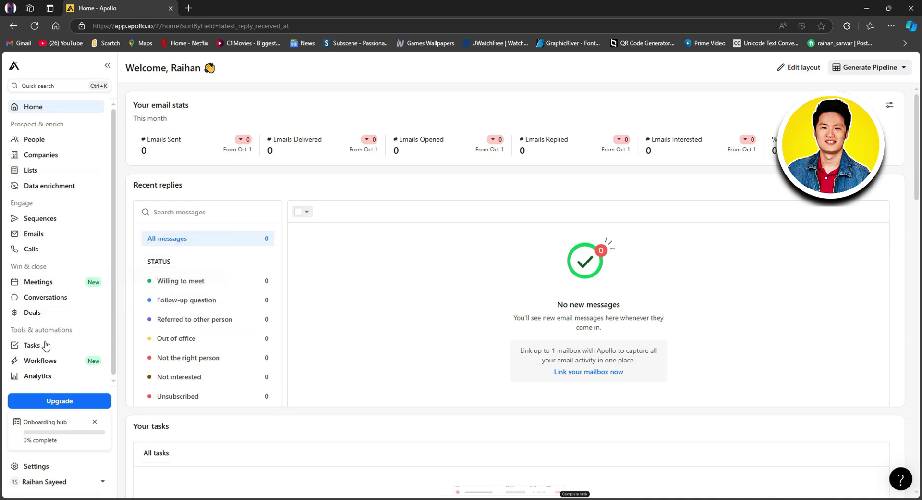
Step: Start a new email template from the Templates section of Emails
left_click(32, 235)
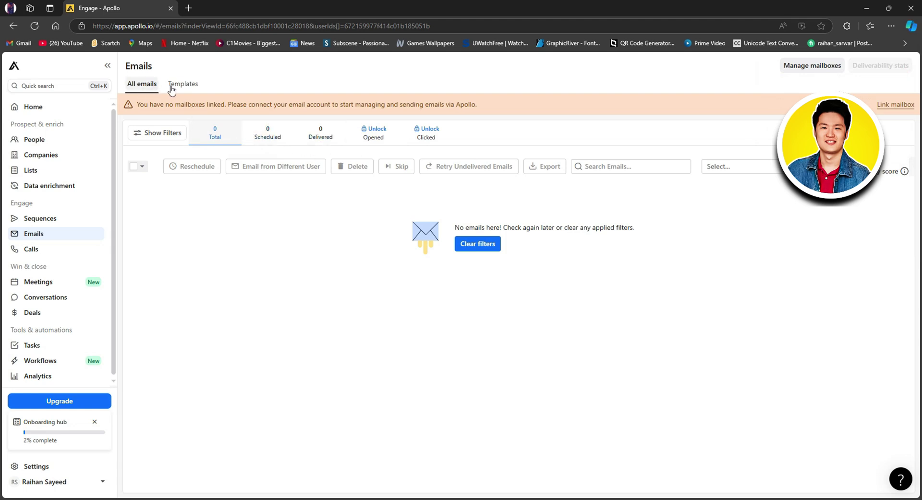
left_click(192, 85)
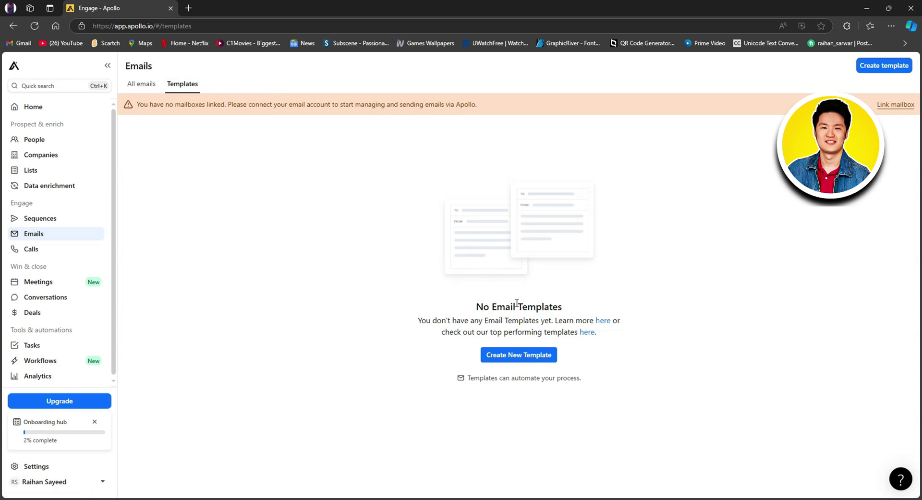
left_click(517, 354)
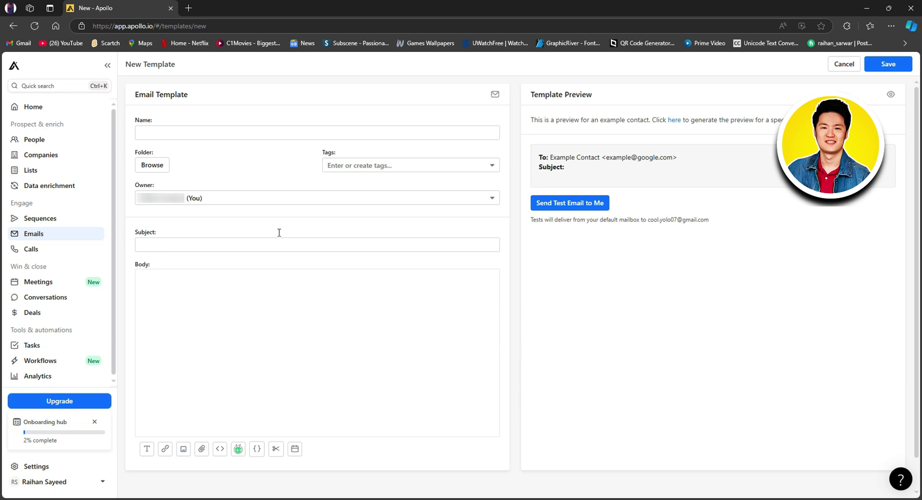
Step: Fill in the template's name with the matching saved full name from the autofill suggestions
left_click(165, 133)
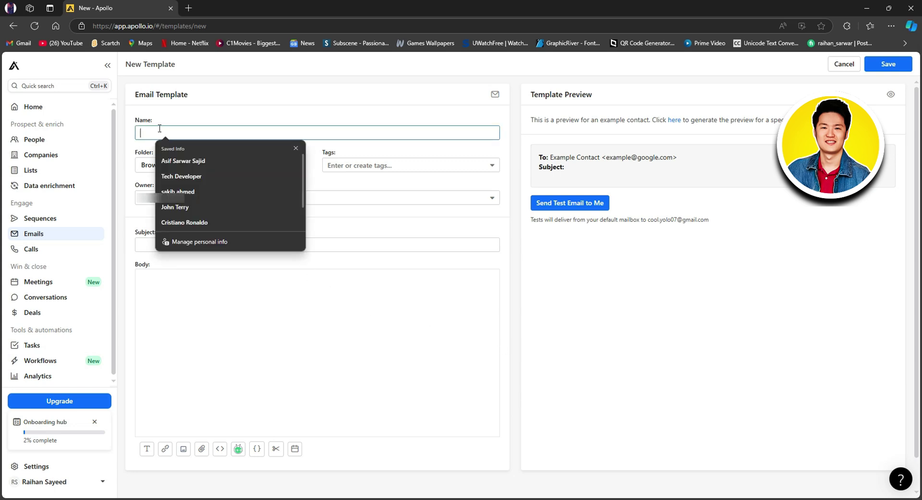
type("John")
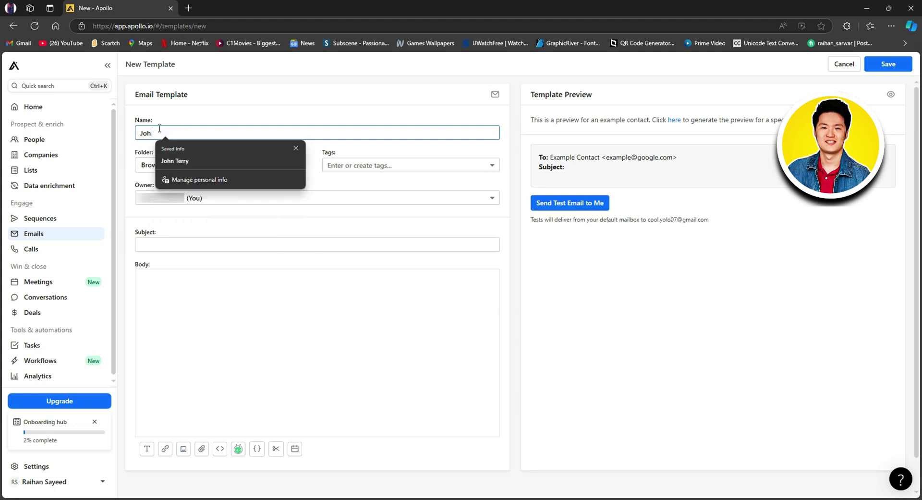
key("Down")
key("Return")
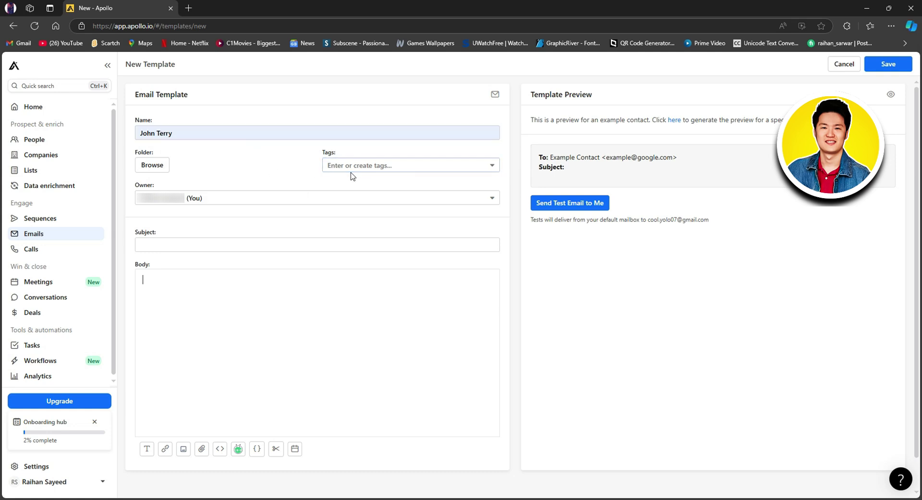
Step: Create and add the tags "work" and "email" to the template
left_click(363, 164)
left_click(353, 165)
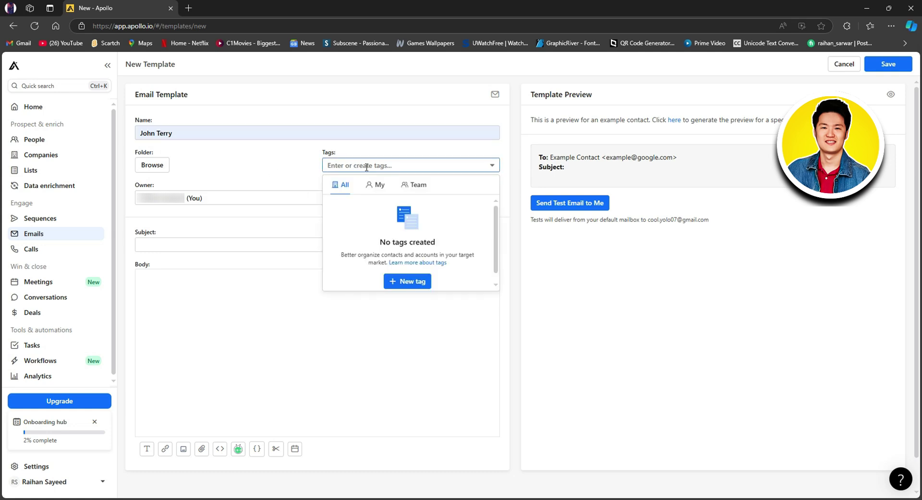
type("work")
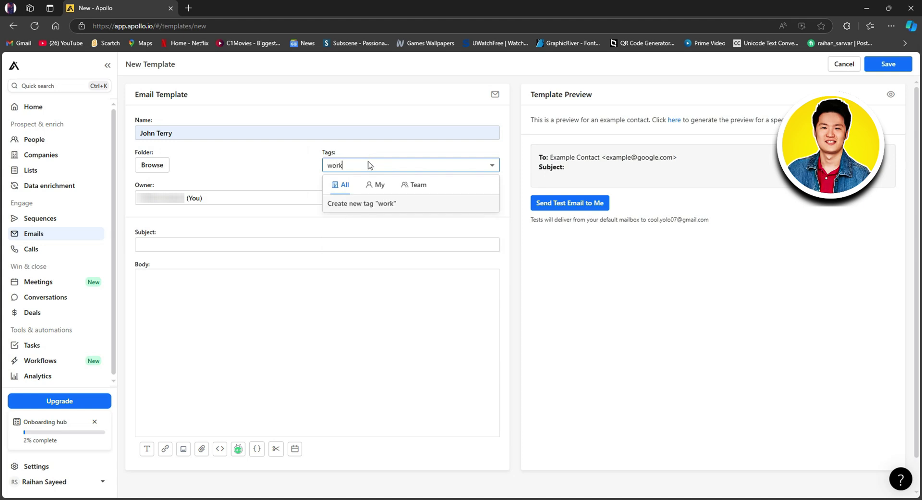
key("Return")
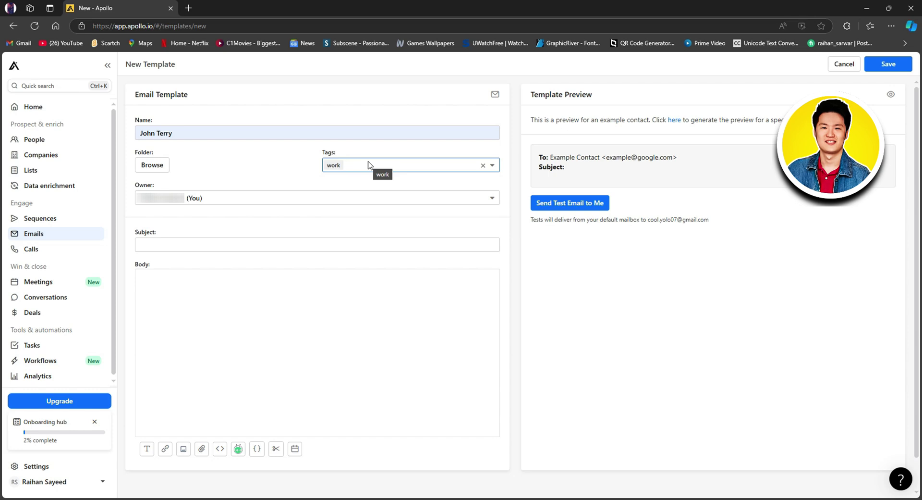
type("email")
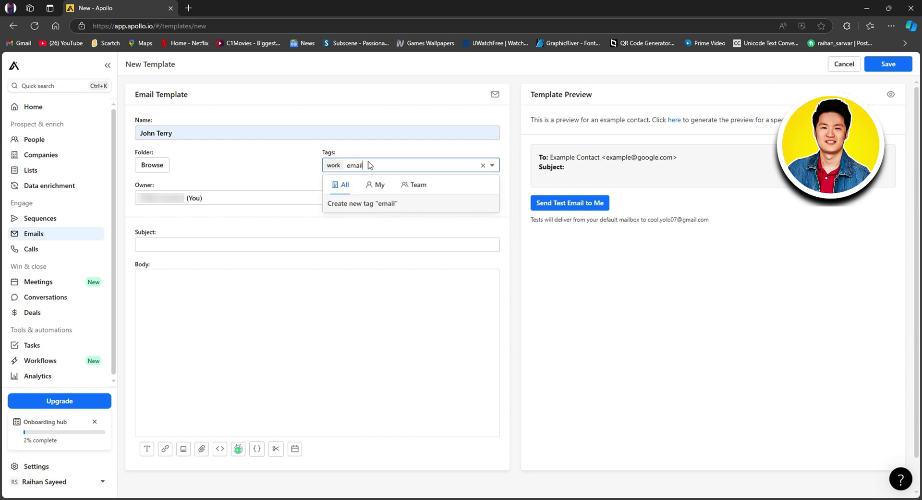
key("Return")
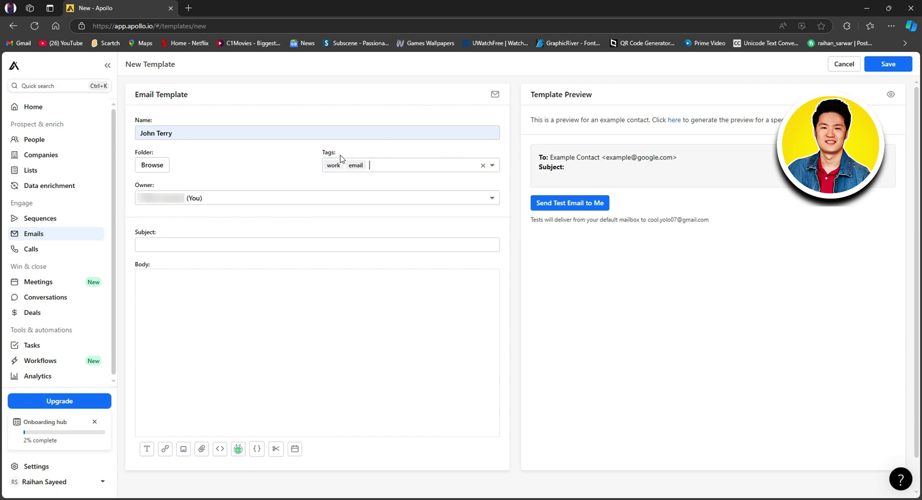
left_click(355, 158)
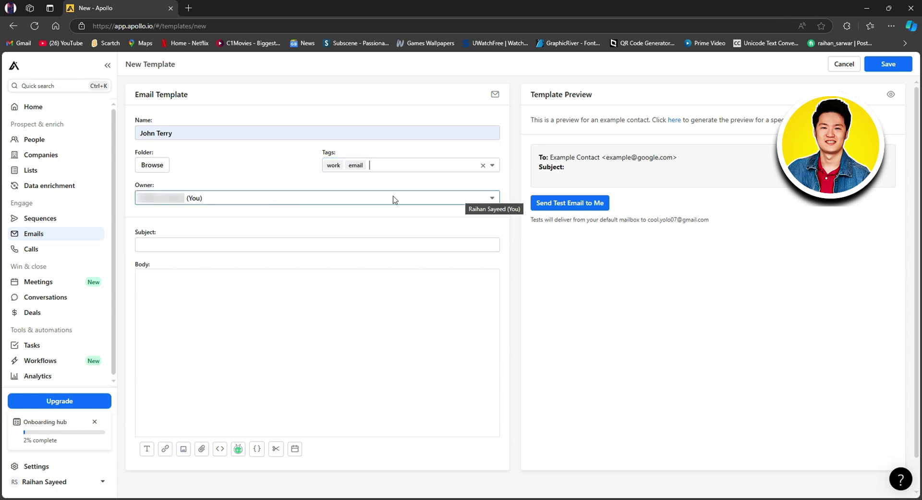
Step: Choose yourself as the template's owner and enter "Zoom Meeting" as the subject
left_click(479, 198)
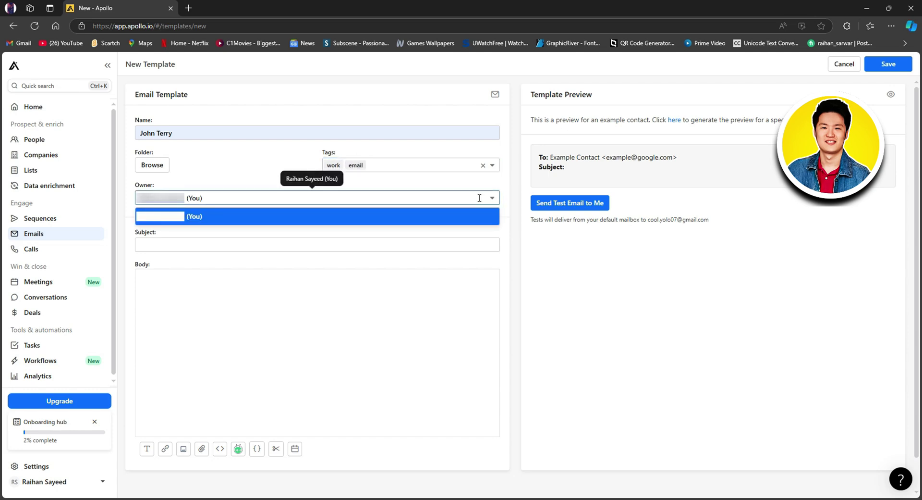
left_click(196, 219)
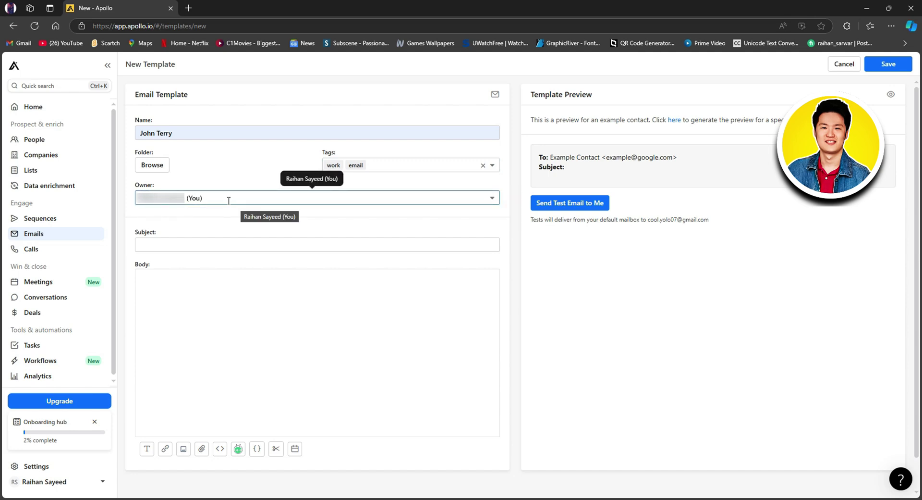
left_click(167, 245)
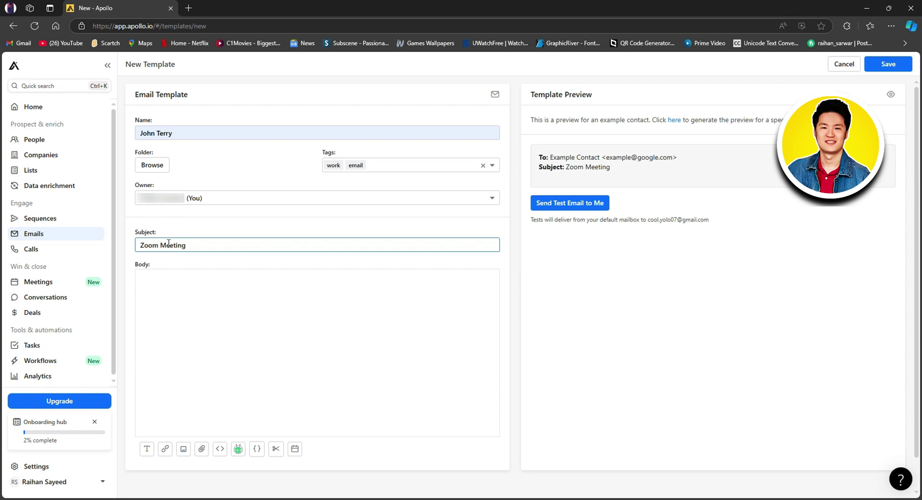
Step: Copy the subject text "Zoom Meeting" and paste it into the template's body
left_click_drag(188, 245, 143, 244)
right_click(149, 247)
left_click(180, 289)
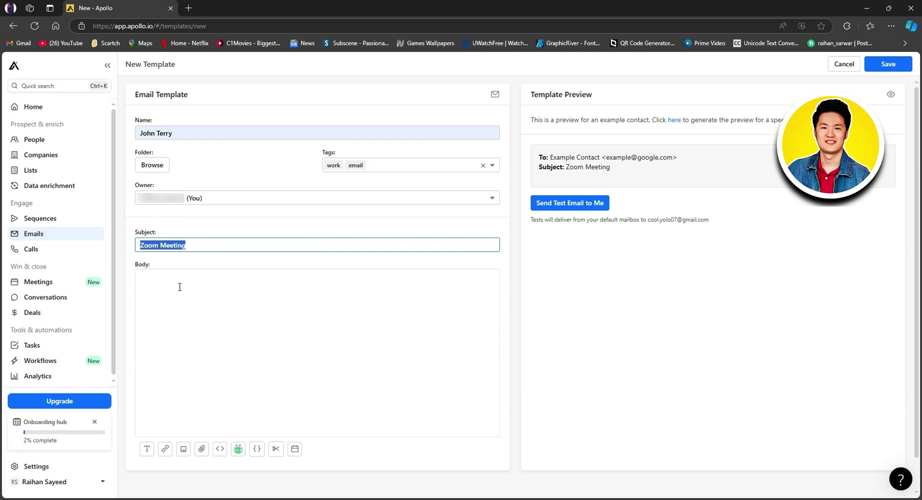
left_click(175, 302)
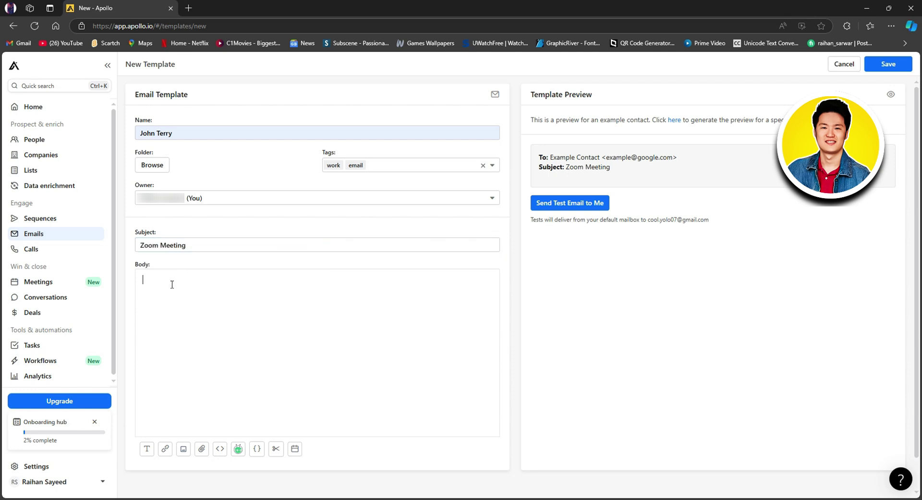
right_click(172, 283)
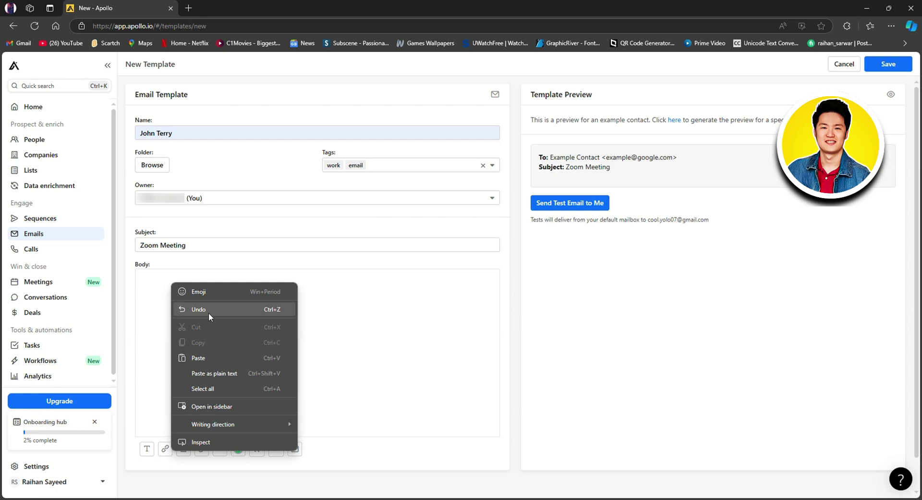
left_click(207, 356)
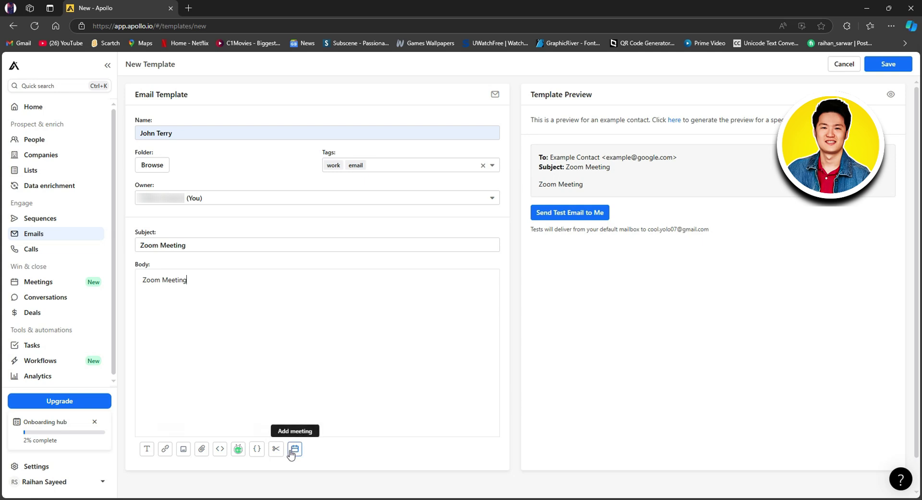
Step: Show the body's text formatting options and choose Verdana as the font
left_click(143, 449)
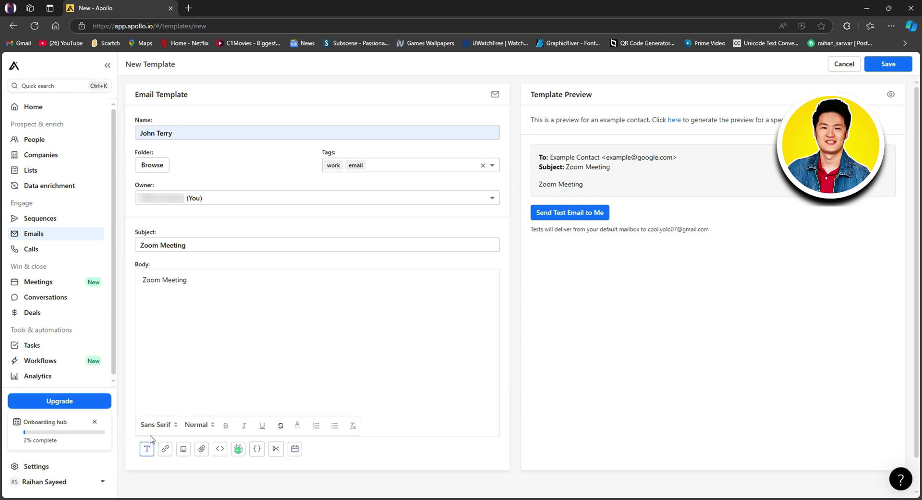
left_click(157, 424)
scroll(164, 399, "down", 3)
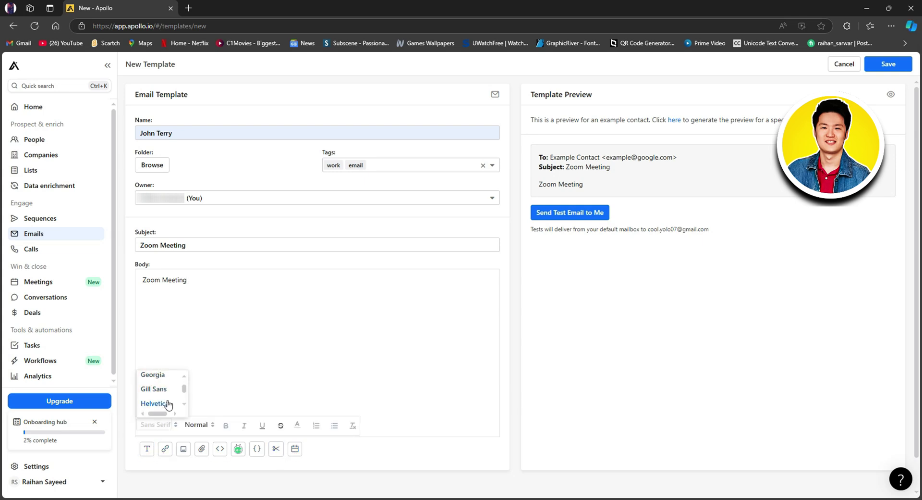
scroll(164, 402, "down", 2)
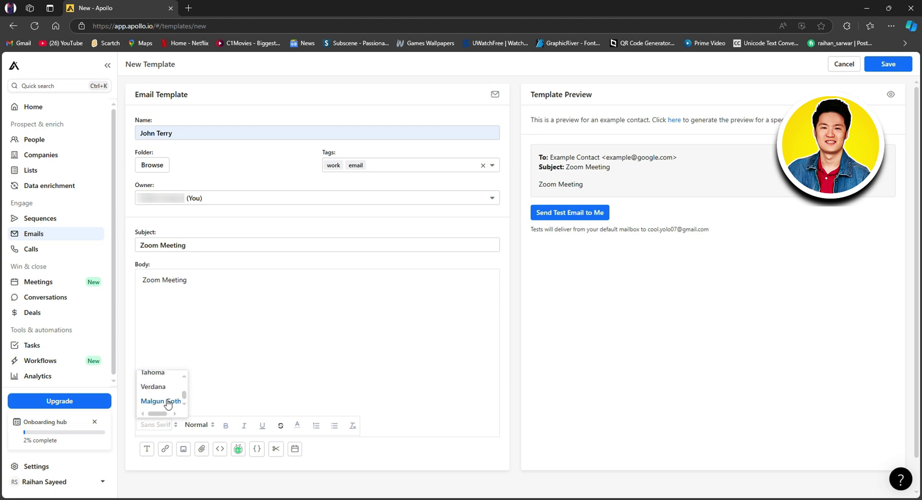
left_click(161, 392)
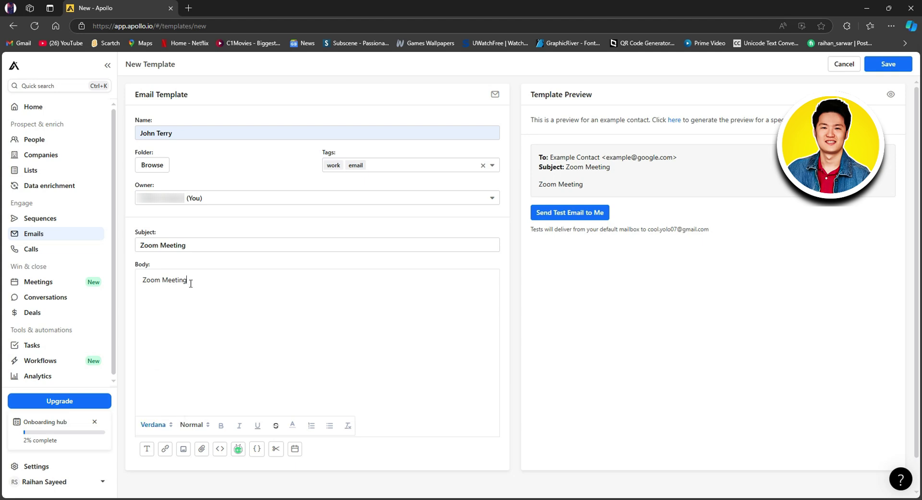
Step: Format the "Zoom Meeting" text in the template's body in Malgun Gothic, size Large and bold
left_click_drag(189, 280, 139, 276)
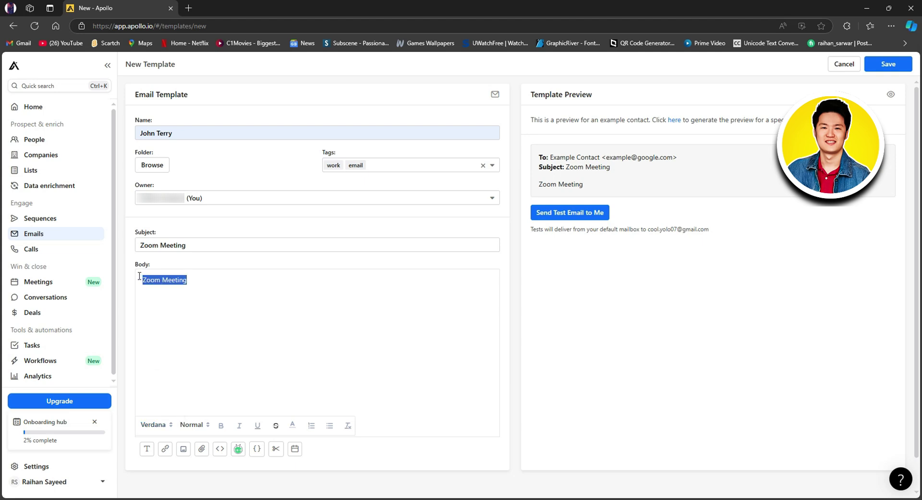
left_click(166, 425)
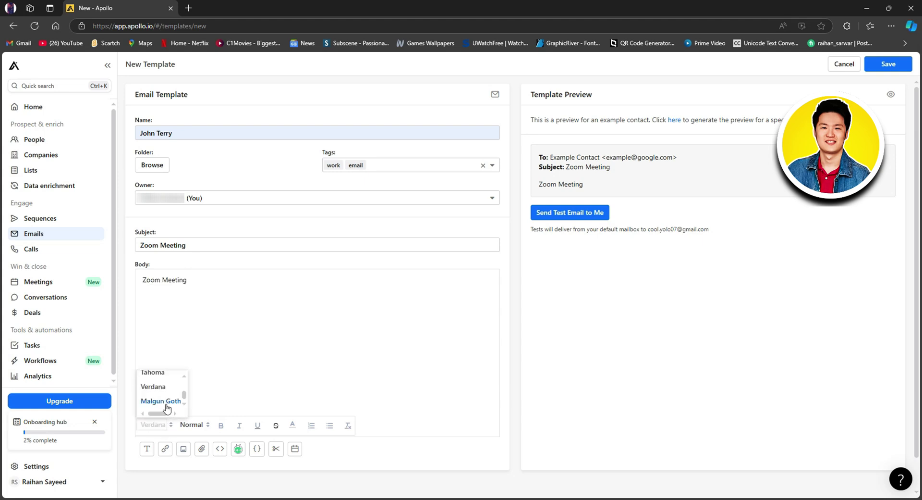
left_click(165, 404)
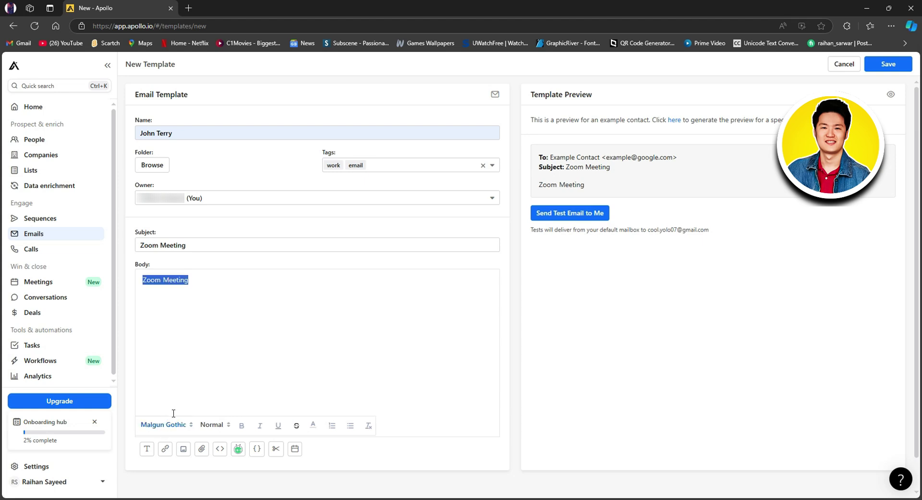
left_click(212, 425)
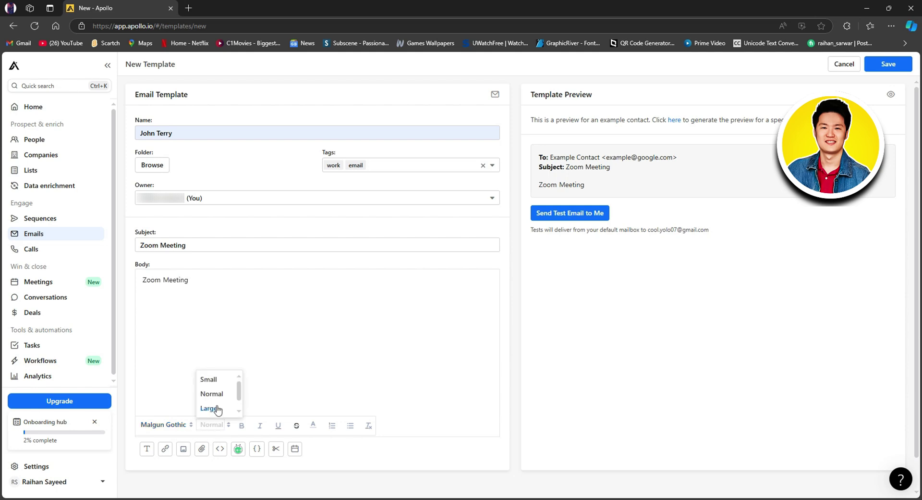
left_click(214, 408)
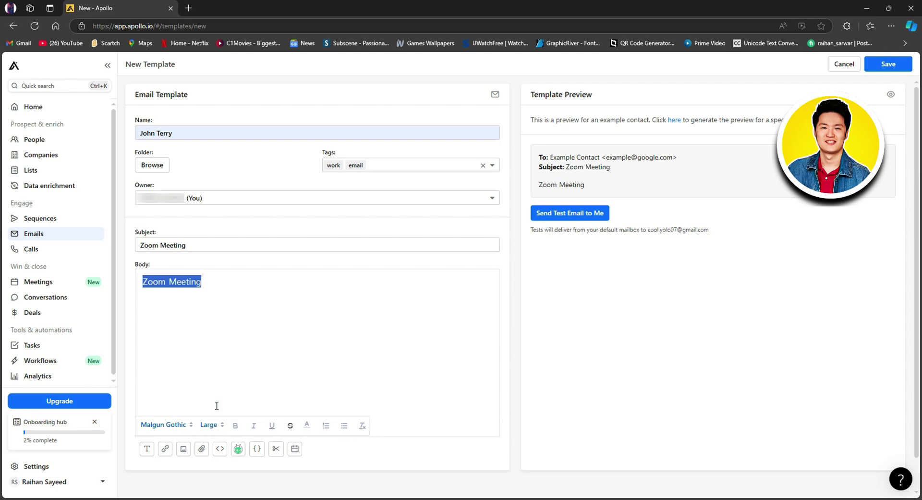
left_click(236, 426)
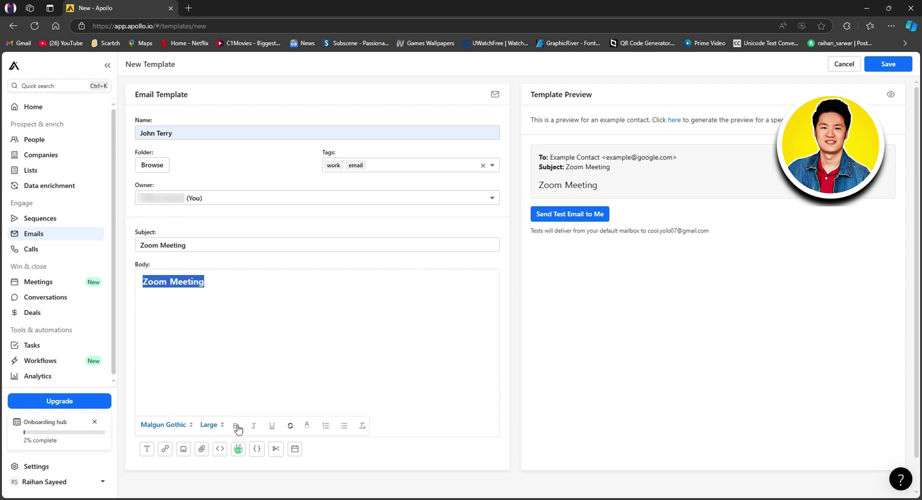
left_click(271, 427)
left_click(270, 426)
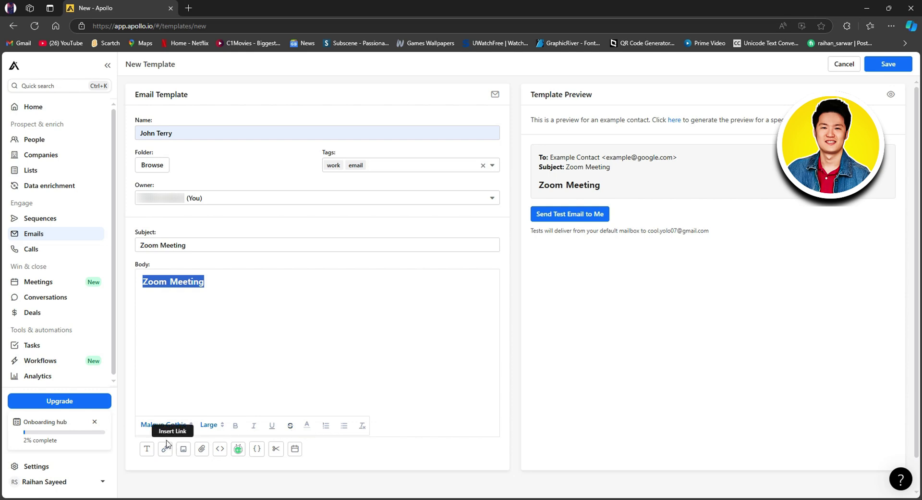
left_click(188, 372)
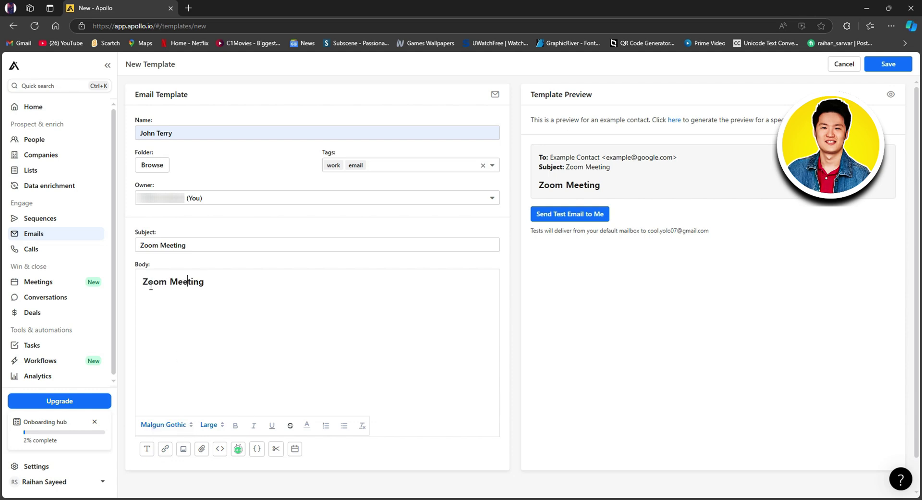
Step: Copy the web address of the current new-template page and return to the template's body
left_click(158, 26)
right_click(158, 26)
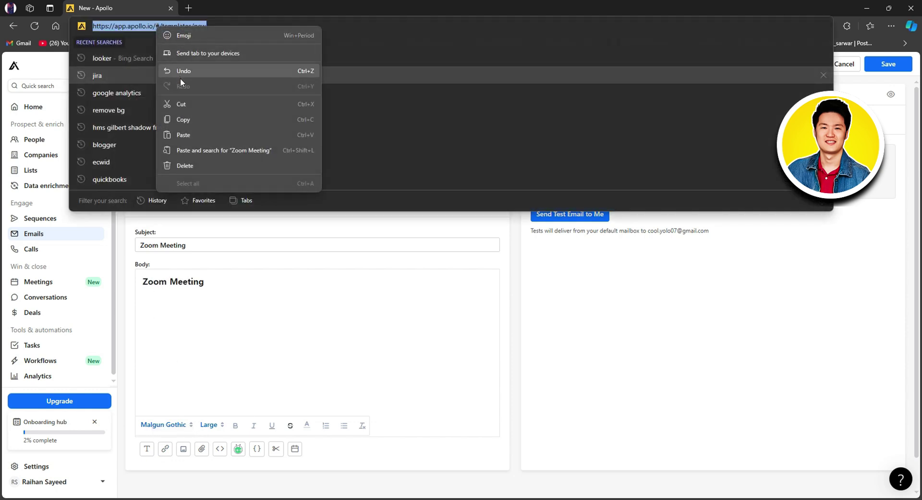
left_click(183, 119)
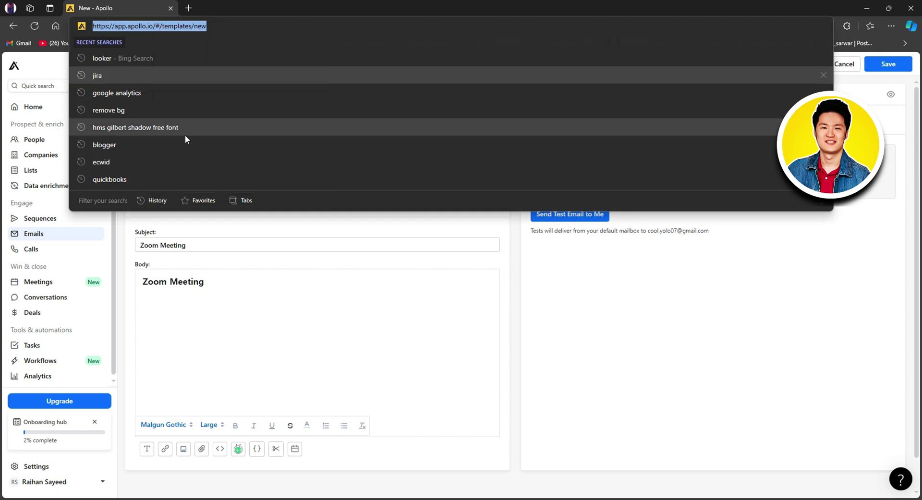
left_click(230, 285)
left_click_drag(166, 281, 144, 282)
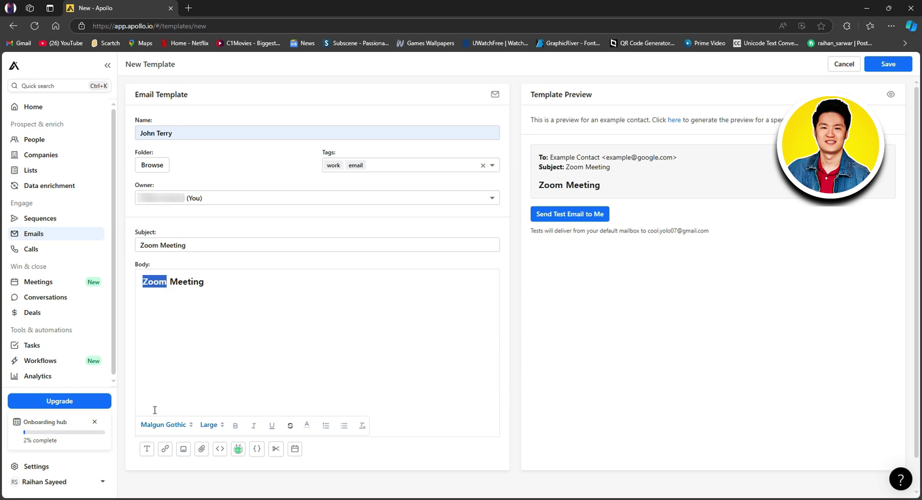
left_click(166, 449)
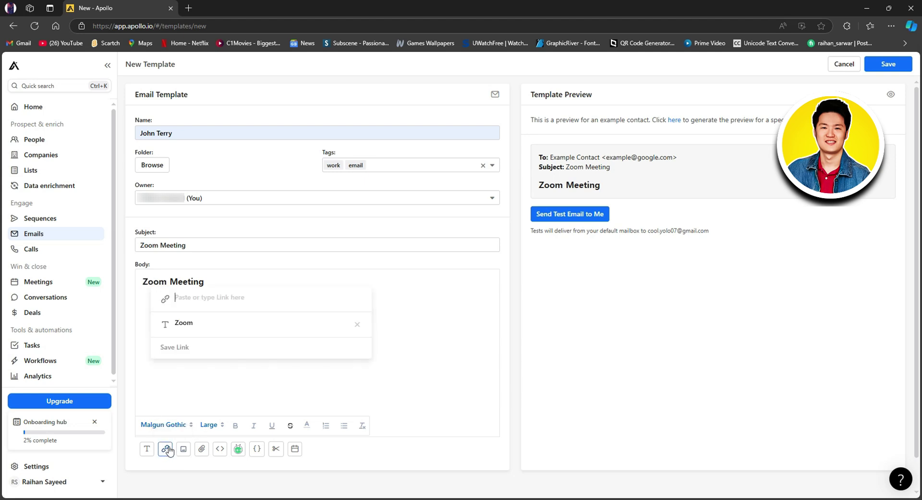
right_click(189, 295)
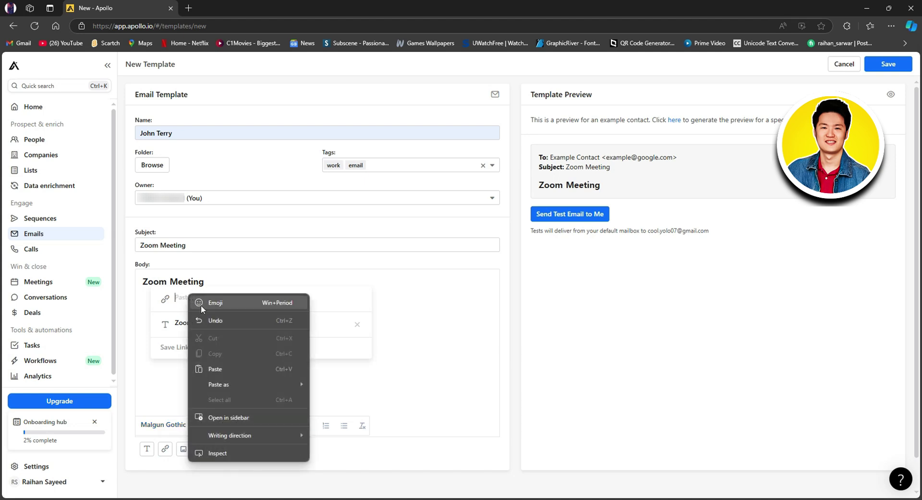
left_click(214, 369)
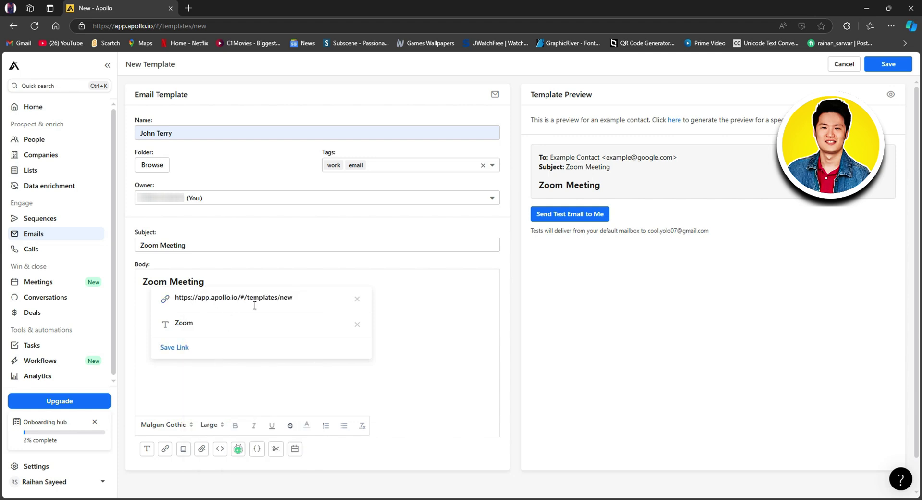
left_click(174, 347)
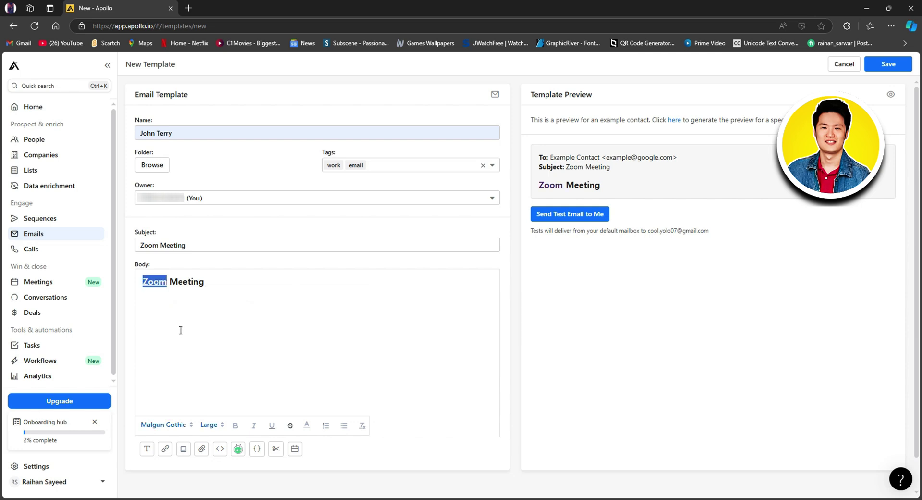
left_click(178, 325)
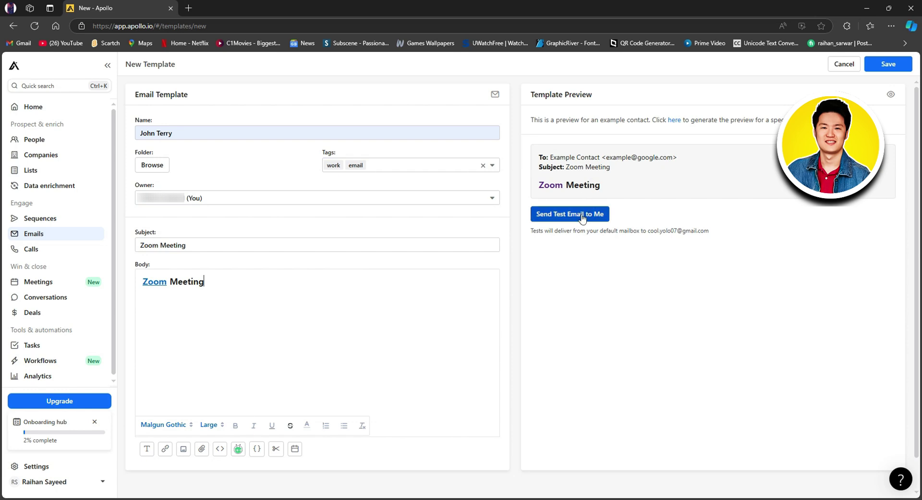
Step: Check the template preview's "Zoom" link in a new browser tab, close that tab and save the template
right_click(552, 187)
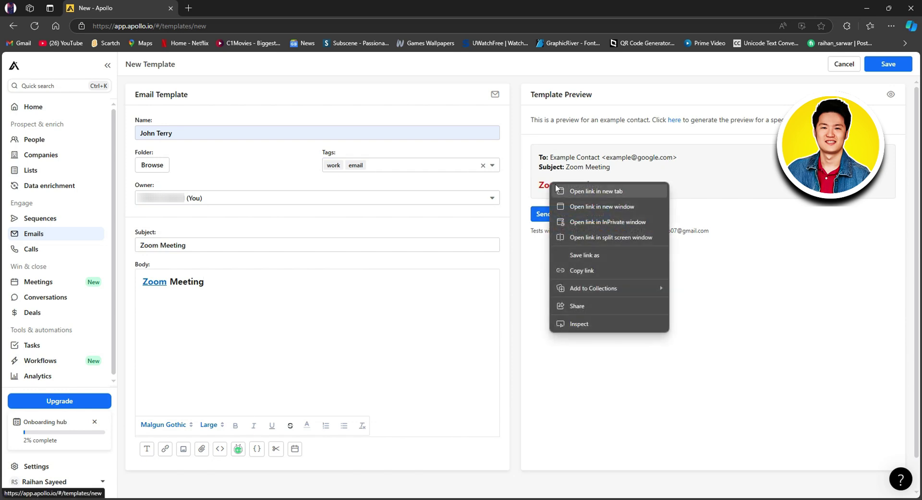
left_click(581, 191)
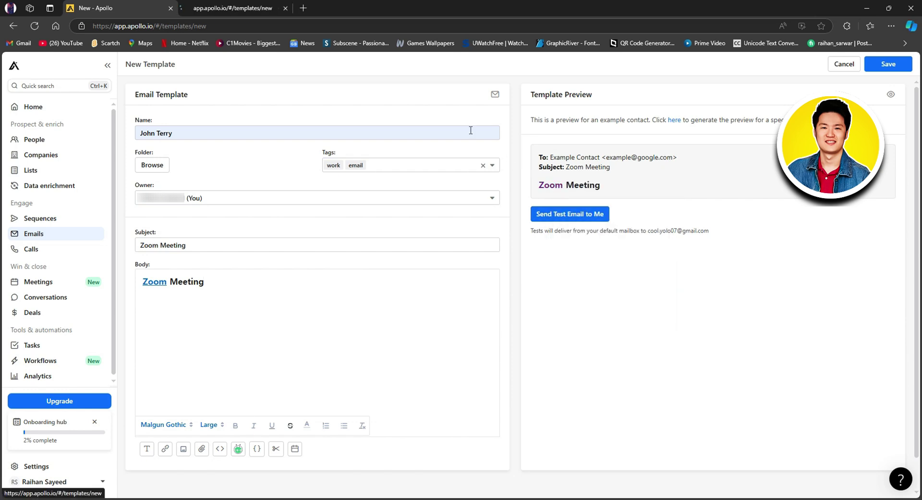
left_click(246, 7)
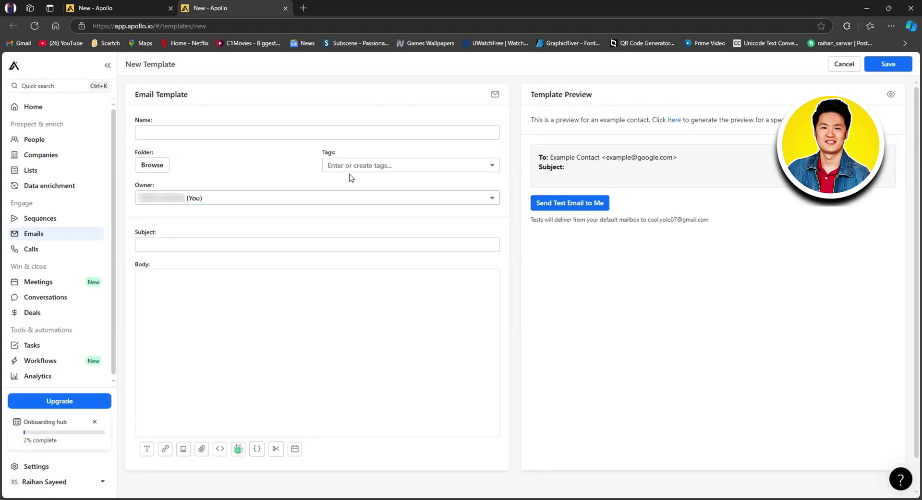
left_click(285, 8)
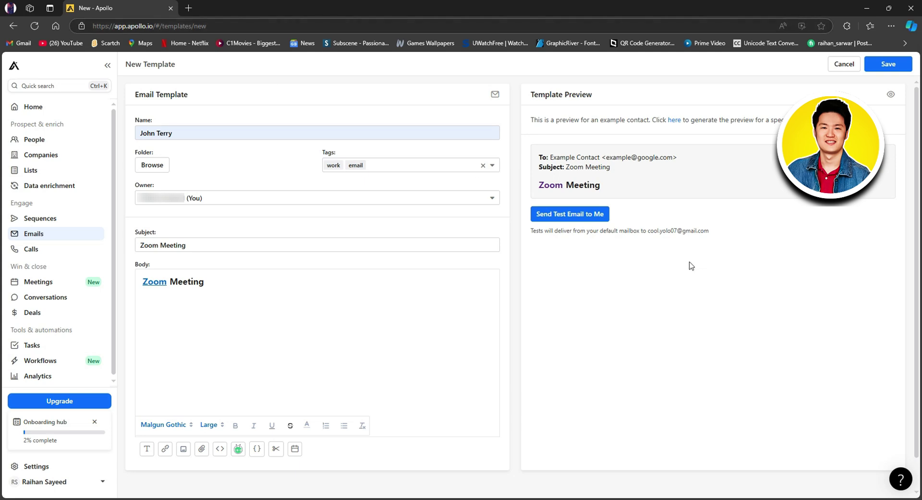
left_click(890, 69)
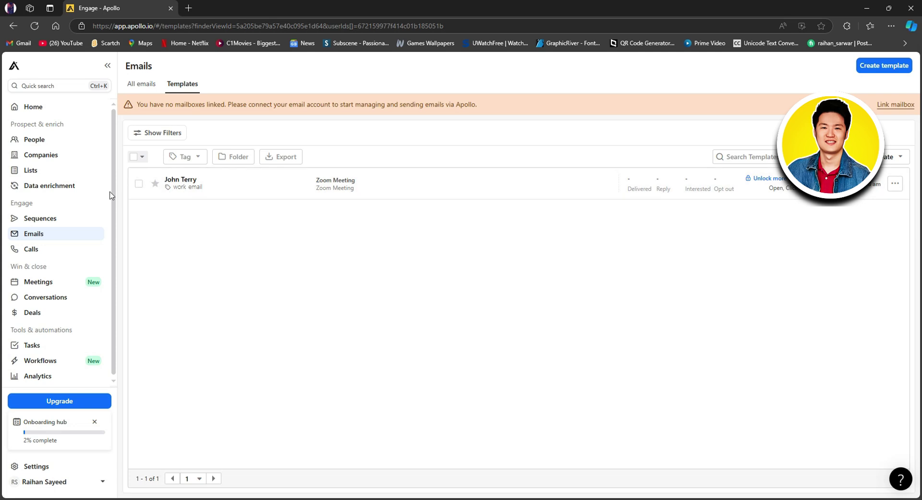
Step: Go to the People page, skip its guided tour and expand the Lists filter with its advanced settings
left_click(60, 140)
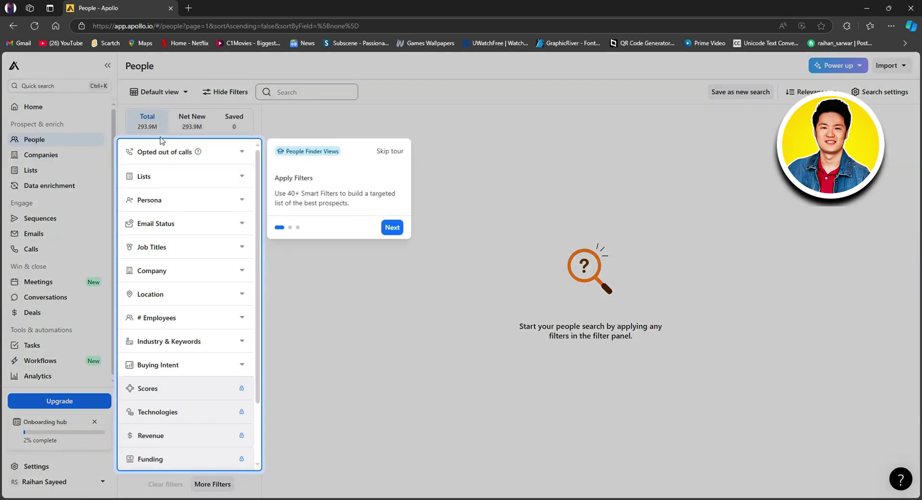
left_click(394, 152)
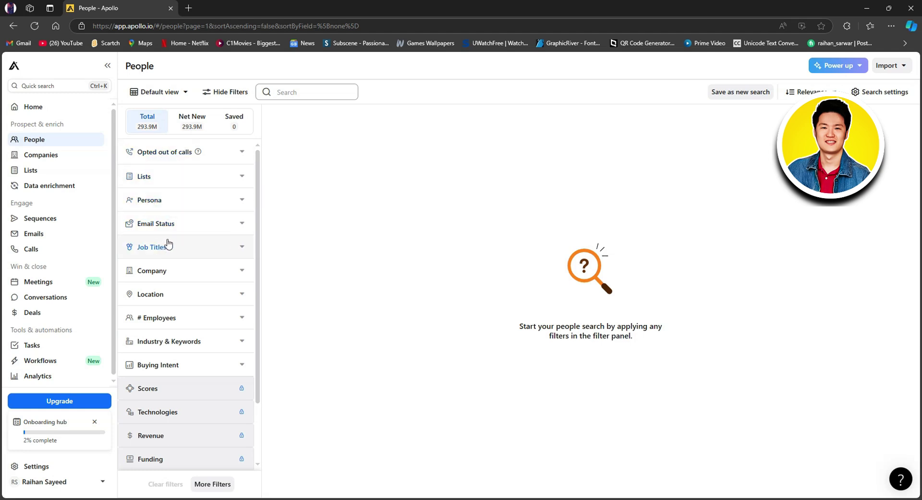
left_click(163, 179)
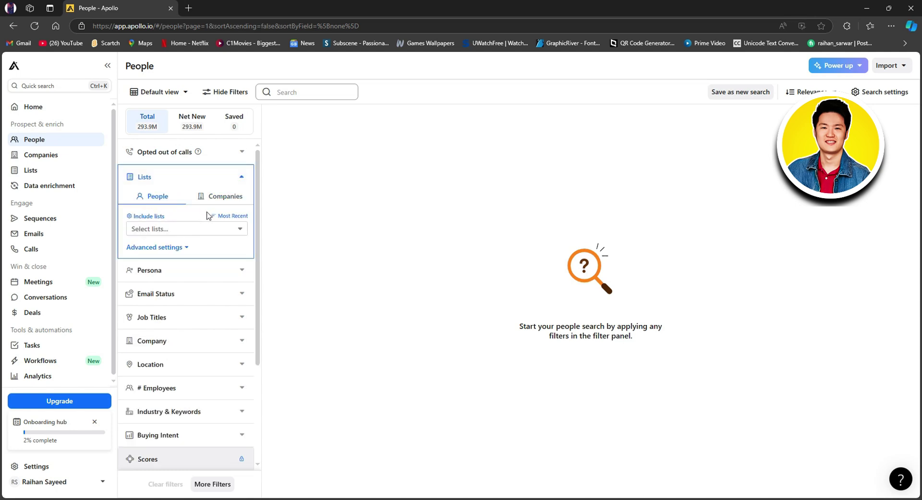
left_click(175, 248)
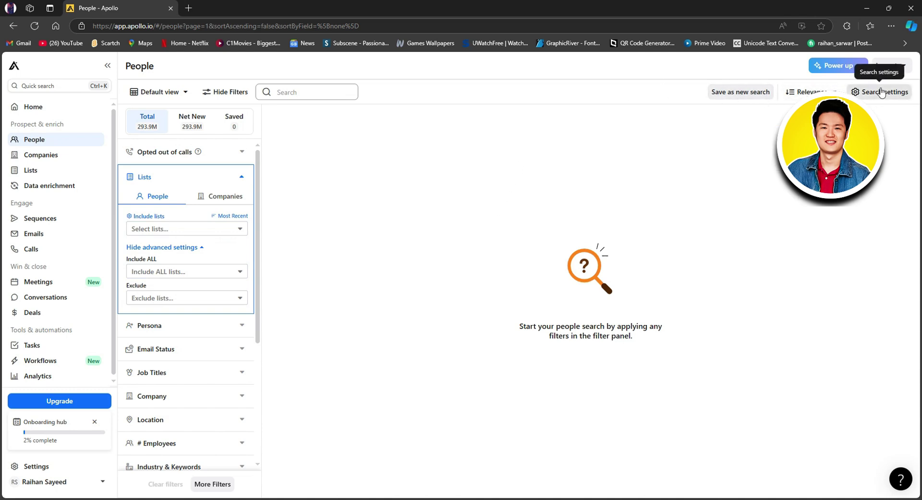
Step: Start importing a single contact and enter "Techno" as its company name
left_click(904, 70)
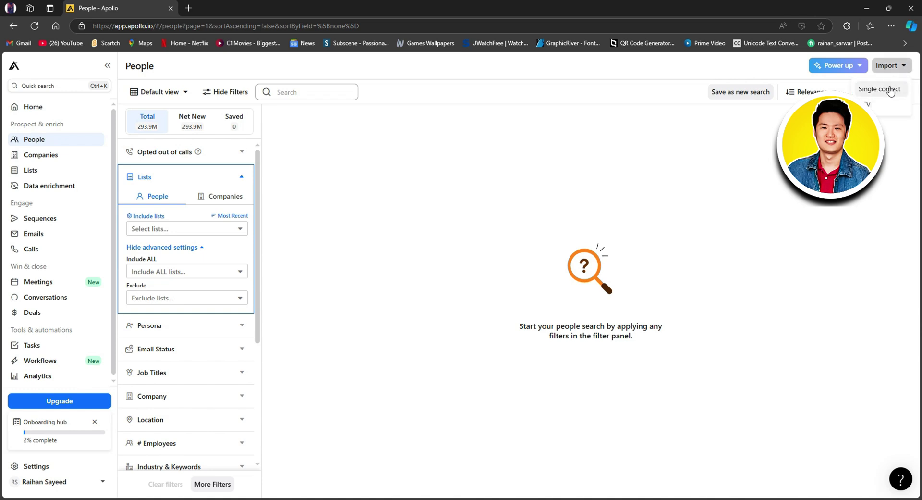
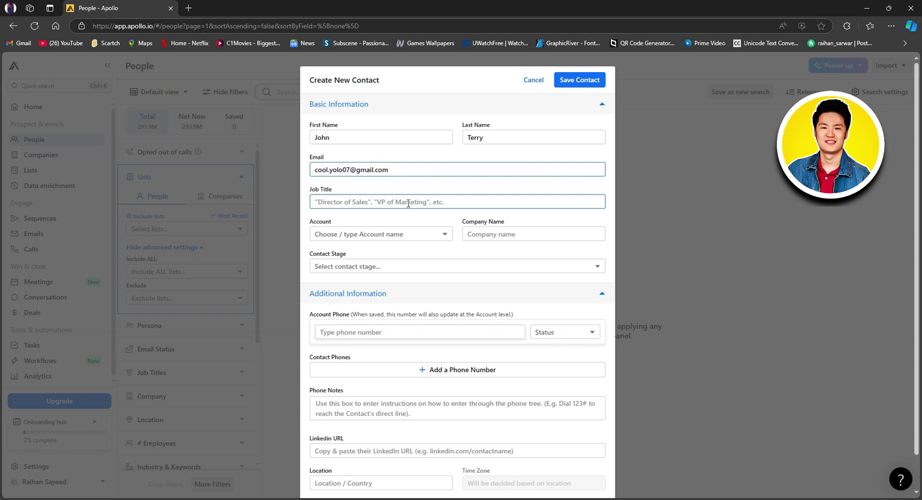
left_click(494, 233)
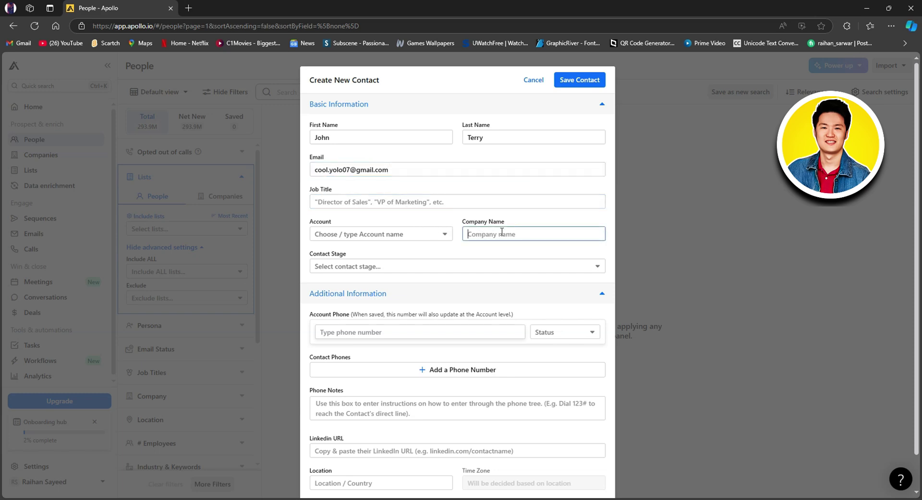
type("Techno")
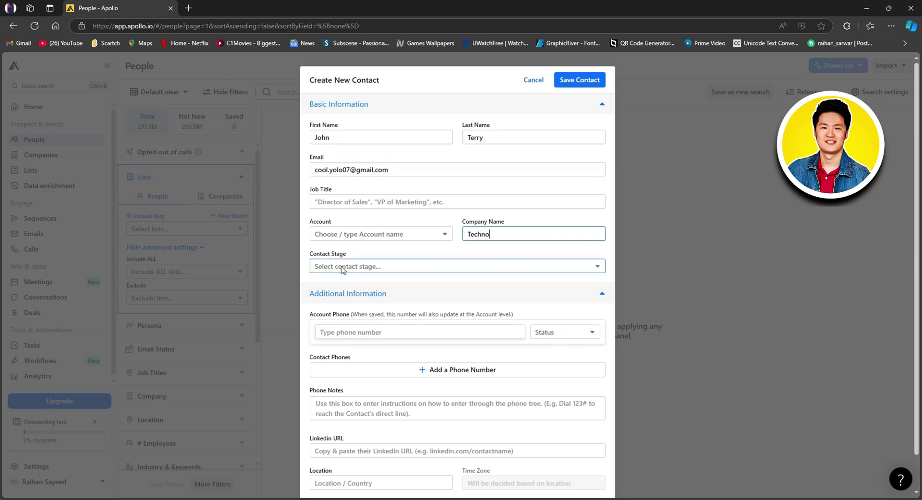
Step: Fill in the new contact's account phone number from the saved suggestions and set its status to Verified
scroll(382, 293, "down", 1)
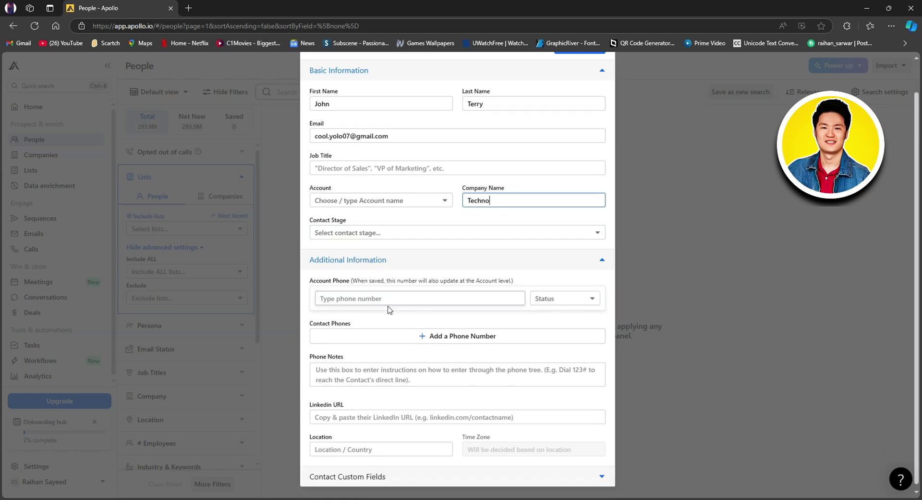
left_click(375, 295)
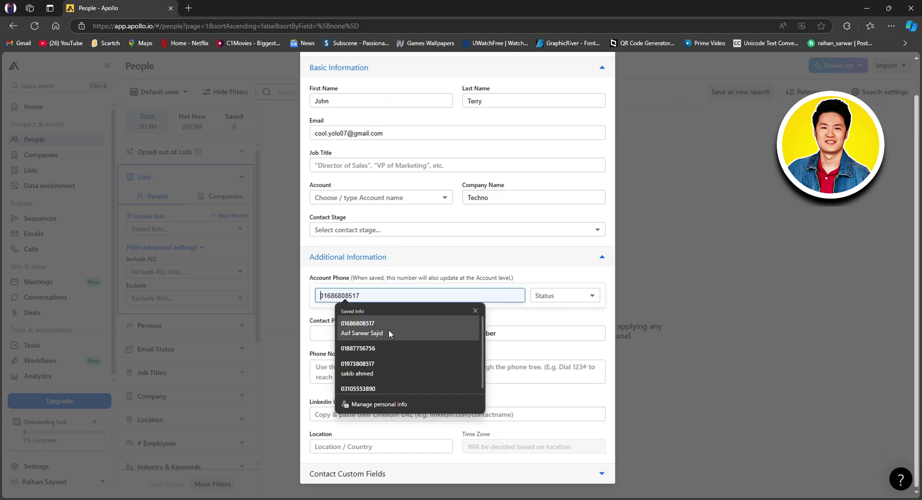
left_click(382, 348)
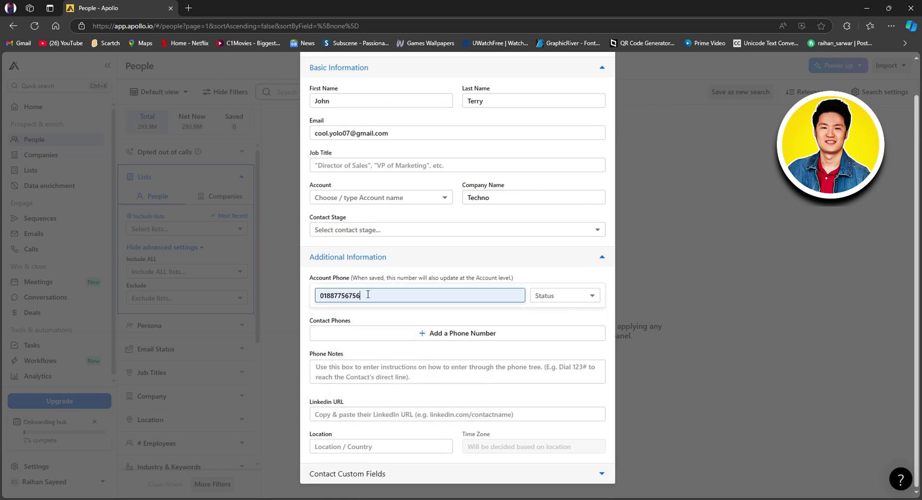
left_click(574, 300)
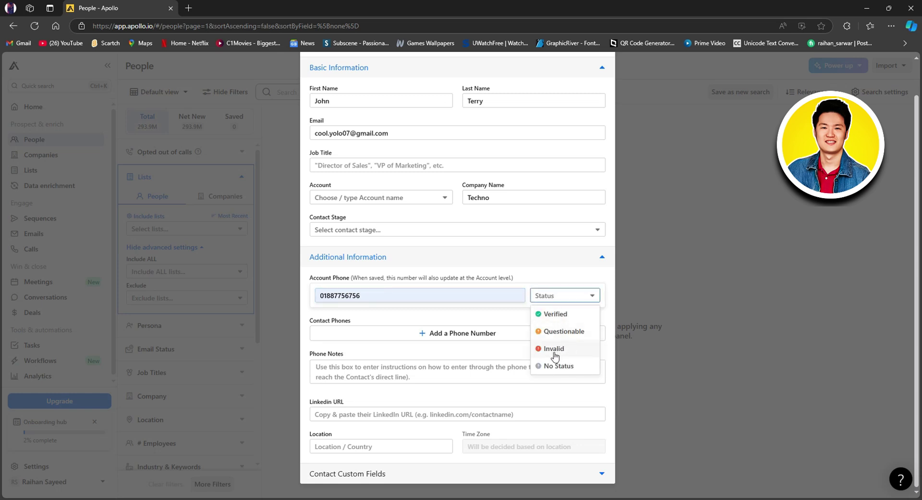
left_click(552, 313)
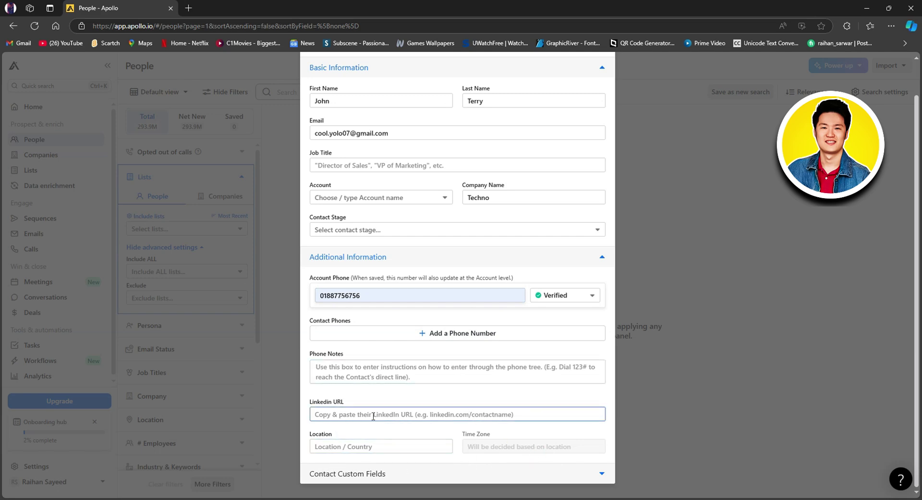
left_click(356, 445)
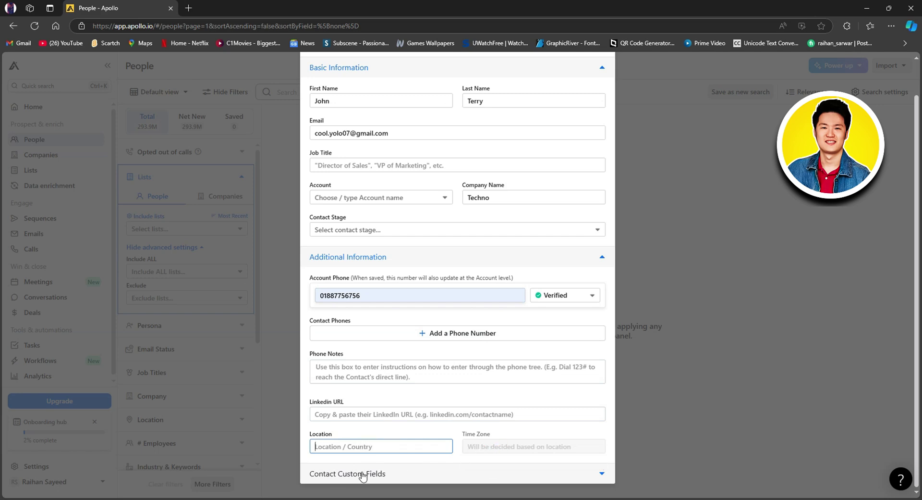
Step: Expand the new contact's custom fields, open the page for adding or removing them, and save the contact
left_click(601, 473)
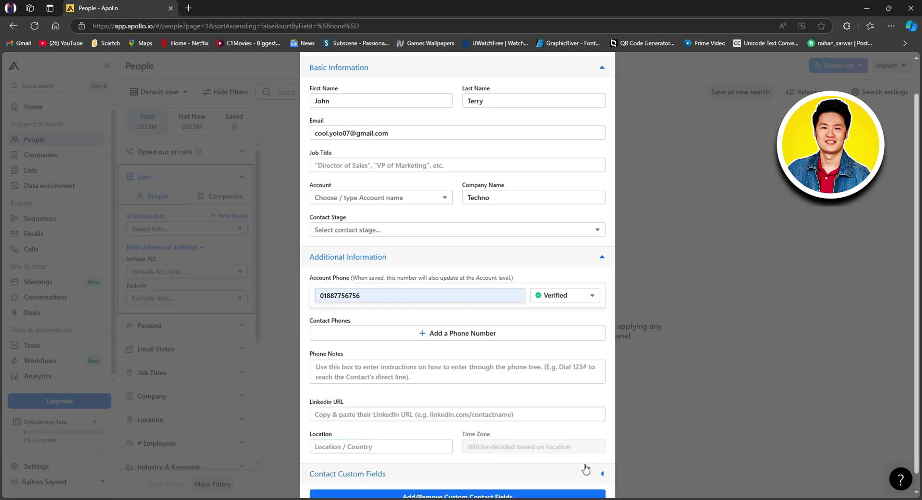
scroll(576, 466, "down", 1)
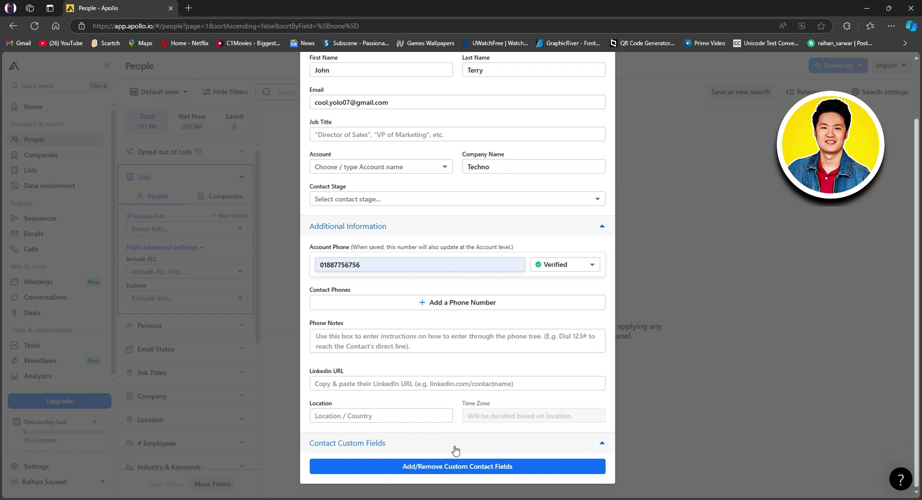
left_click(466, 465)
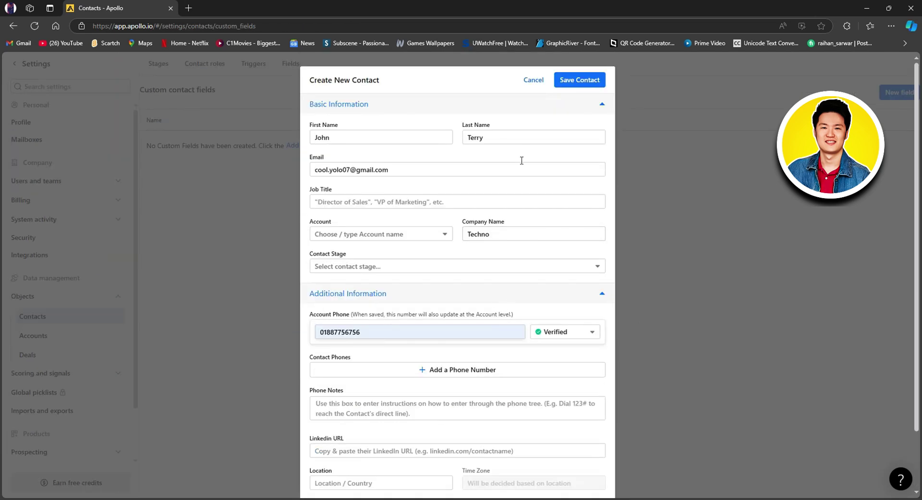
left_click(582, 82)
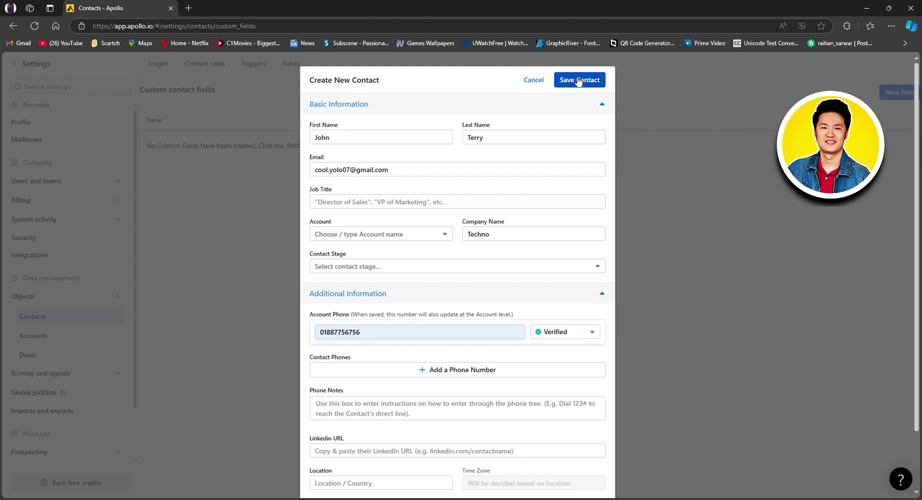
left_click(579, 81)
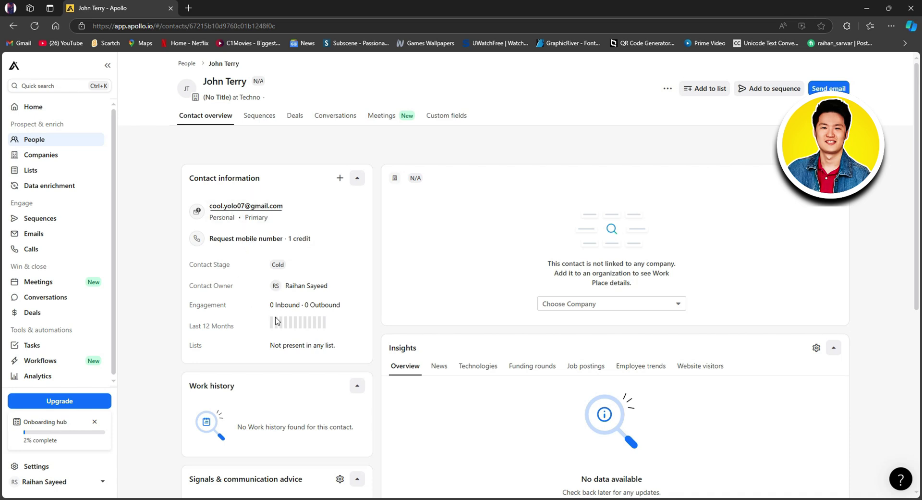
Step: Start a draft email from the saved contact's email address and show the AI writer's product info settings
mouse_move(297, 215)
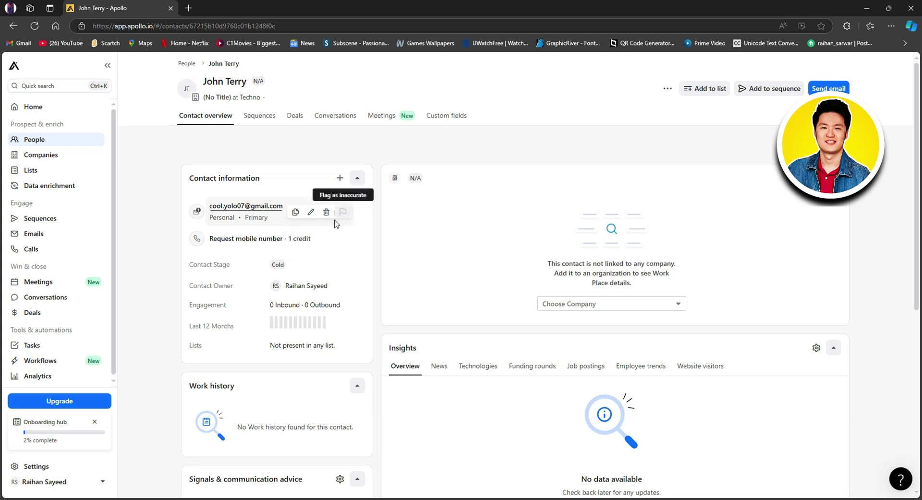
mouse_move(248, 206)
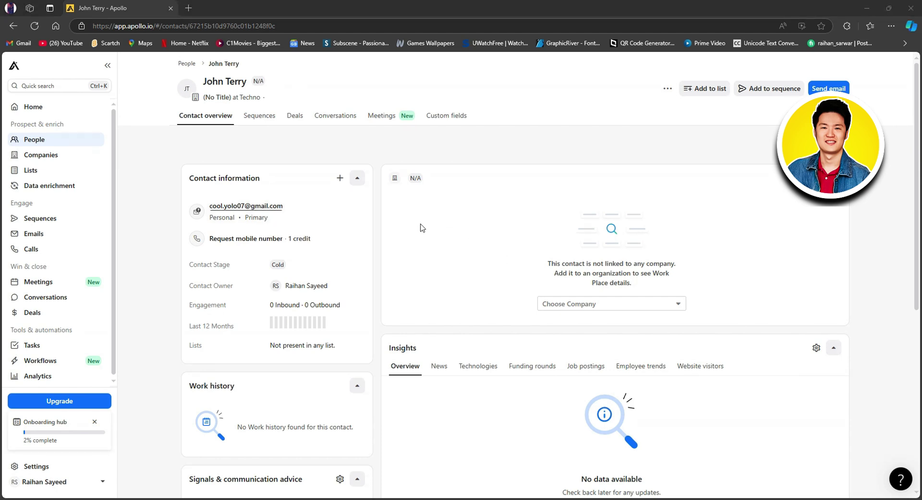
left_click(259, 207)
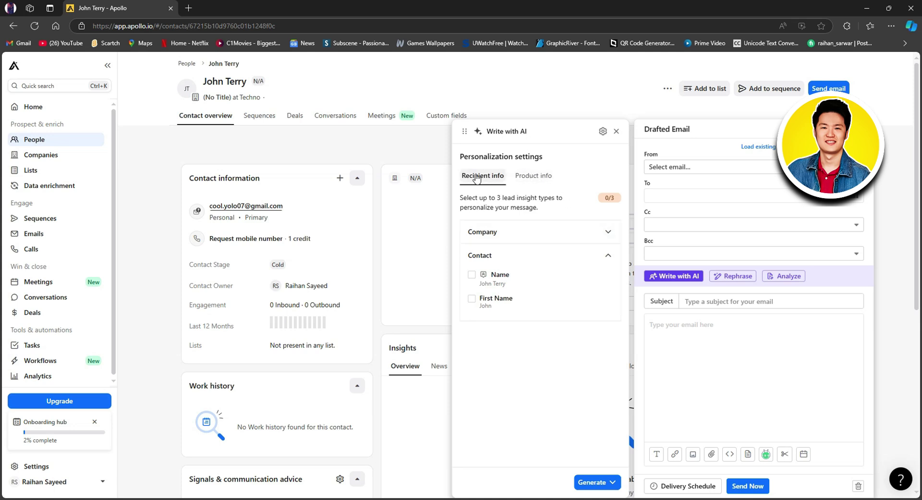
left_click(542, 176)
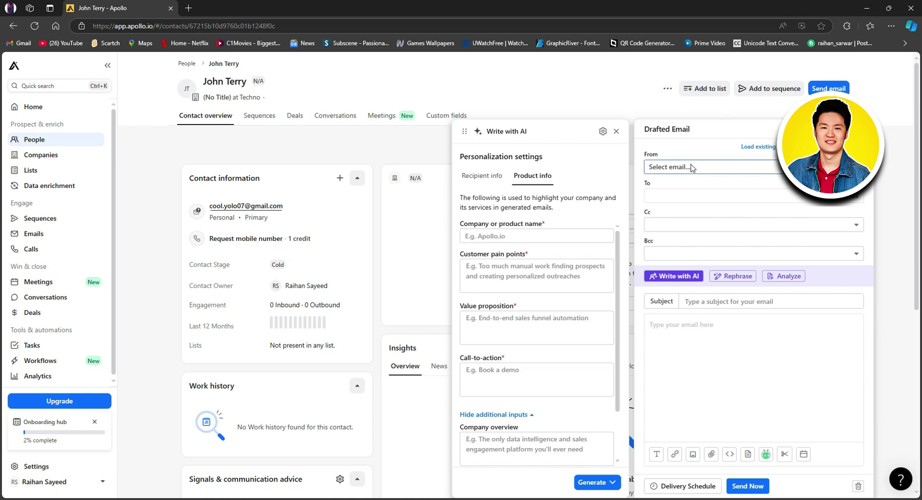
Step: Add the suggested contact's email as both the Cc and Bcc recipient of the drafted email
left_click(688, 223)
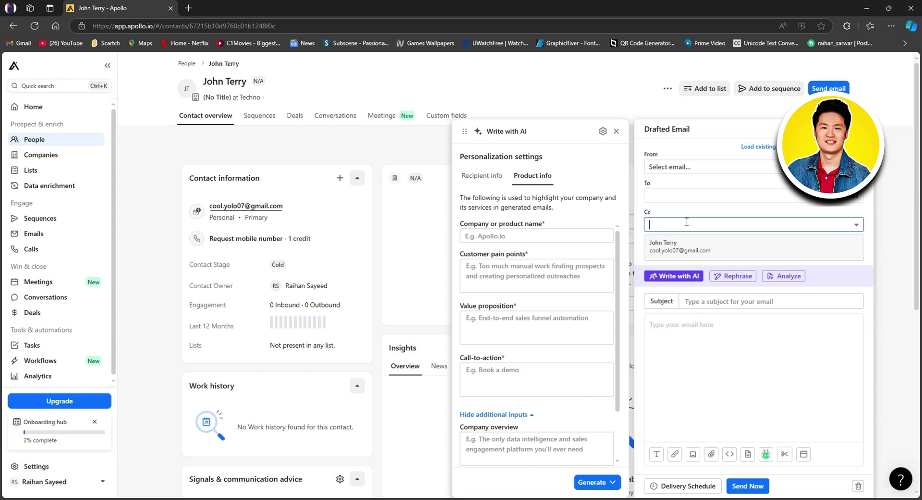
left_click(674, 247)
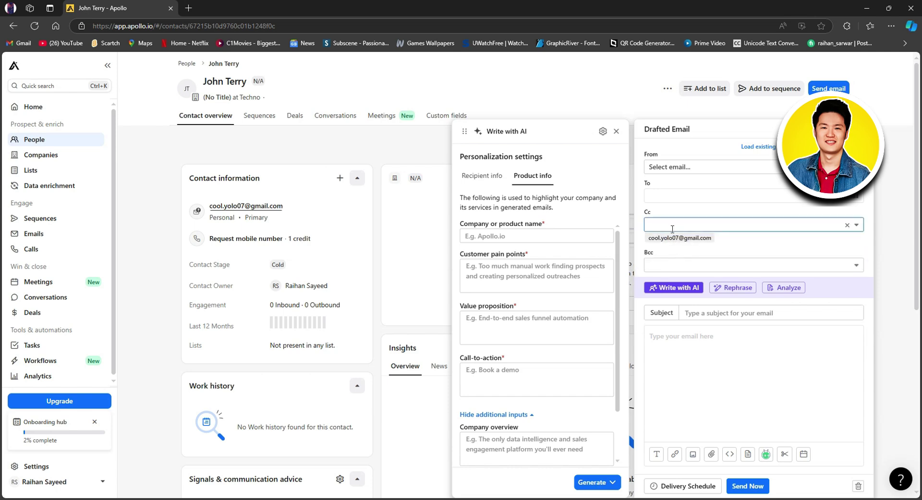
left_click(665, 265)
left_click(669, 287)
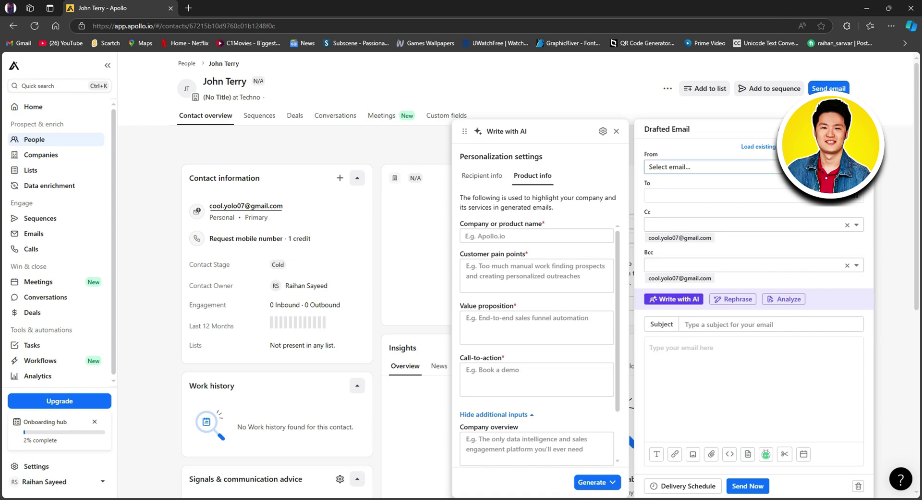
Step: Load the existing "Zoom Meeting" template into the drafted email
scroll(410, 414, "down", 5)
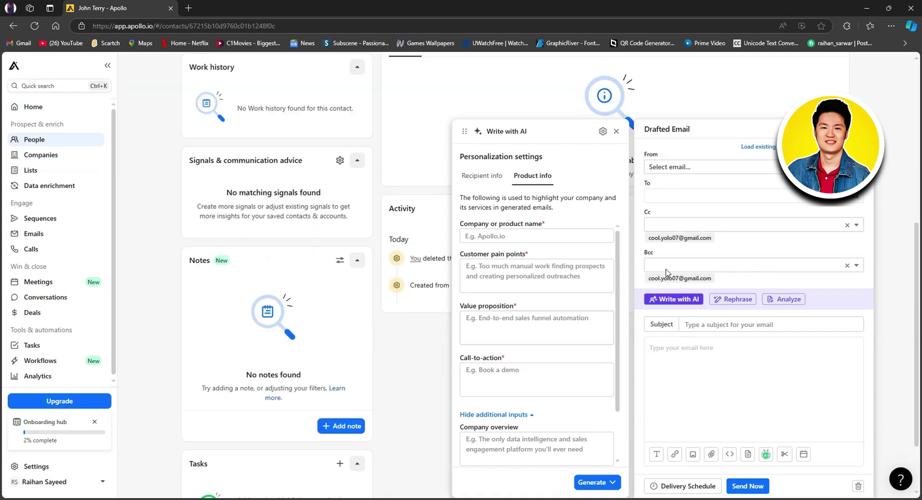
left_click(774, 150)
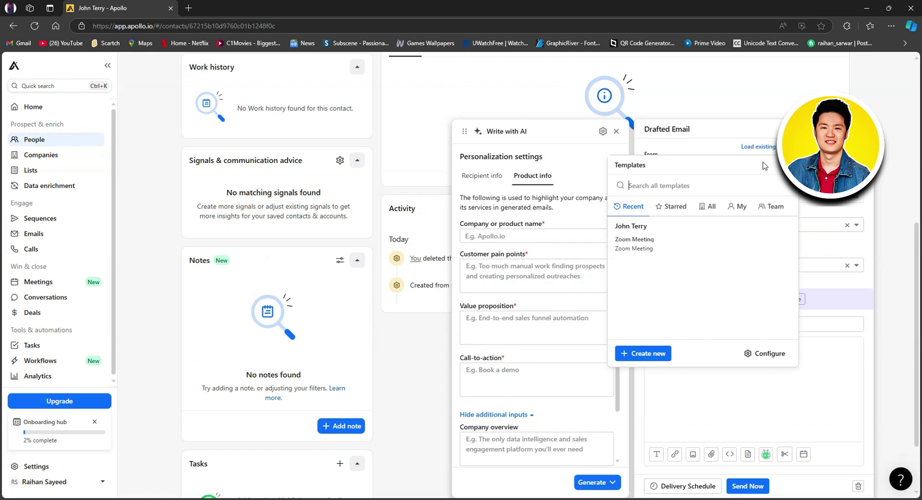
left_click(656, 234)
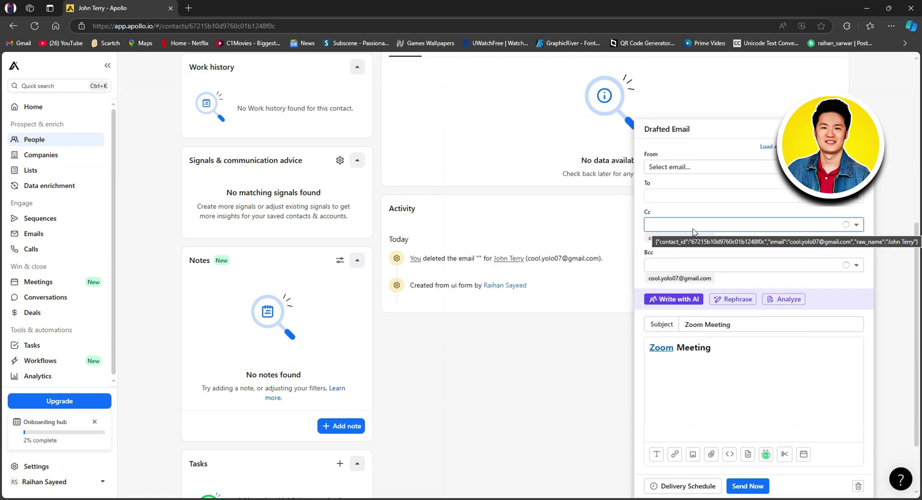